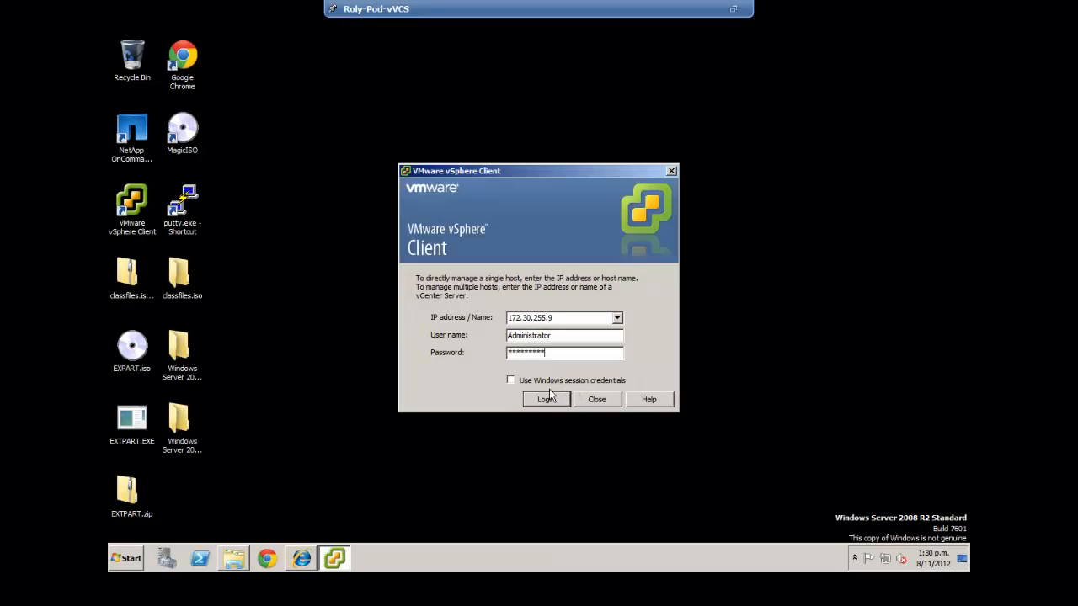
- Log in to the vCenter Server at 172.30.255.9 and open the console of virtual machine NewFreshRols02-1
{"action": "left_click", "coordinate": [548, 397]}
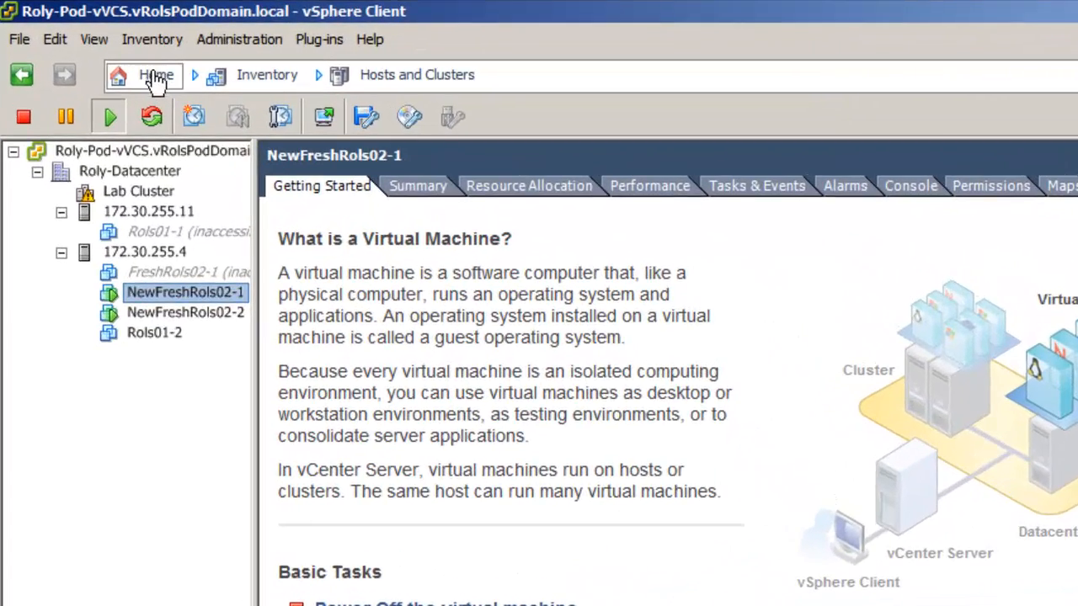
{"action": "left_click", "coordinate": [195, 75]}
{"action": "left_click", "coordinate": [206, 172]}
{"action": "right_click", "coordinate": [233, 301]}
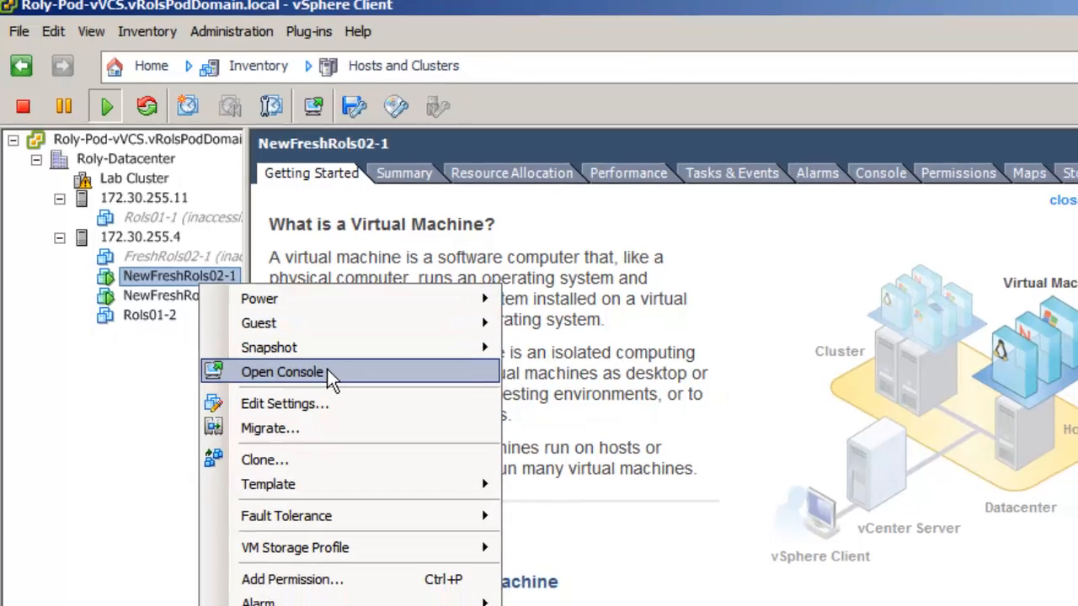
{"action": "left_click", "coordinate": [326, 371]}
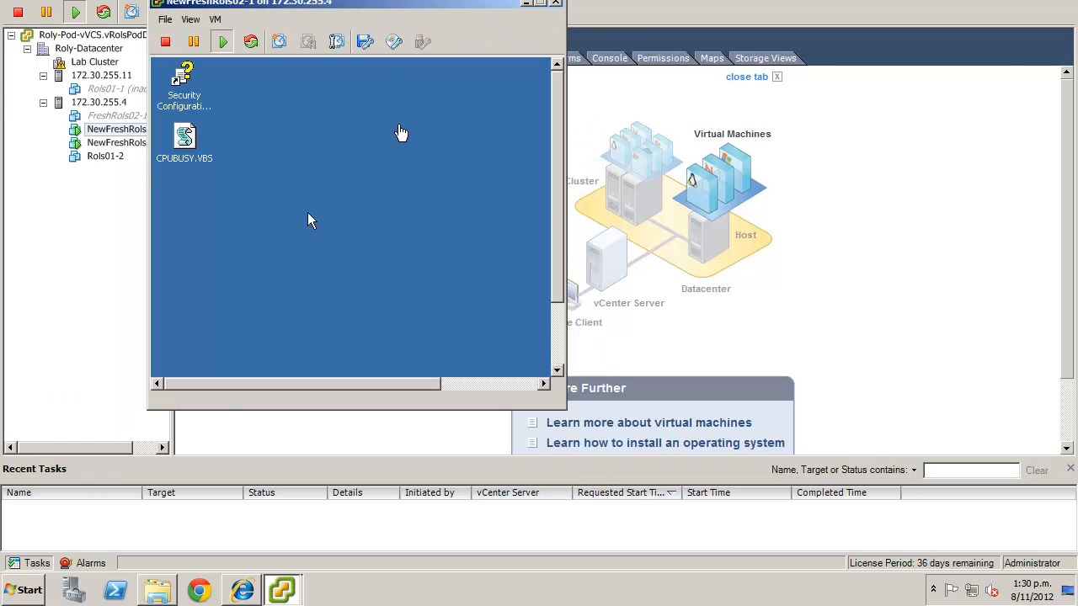
- Enlarge the NewFreshRols02-1 console window until the whole guest desktop fits inside it
{"action": "left_click", "coordinate": [307, 217]}
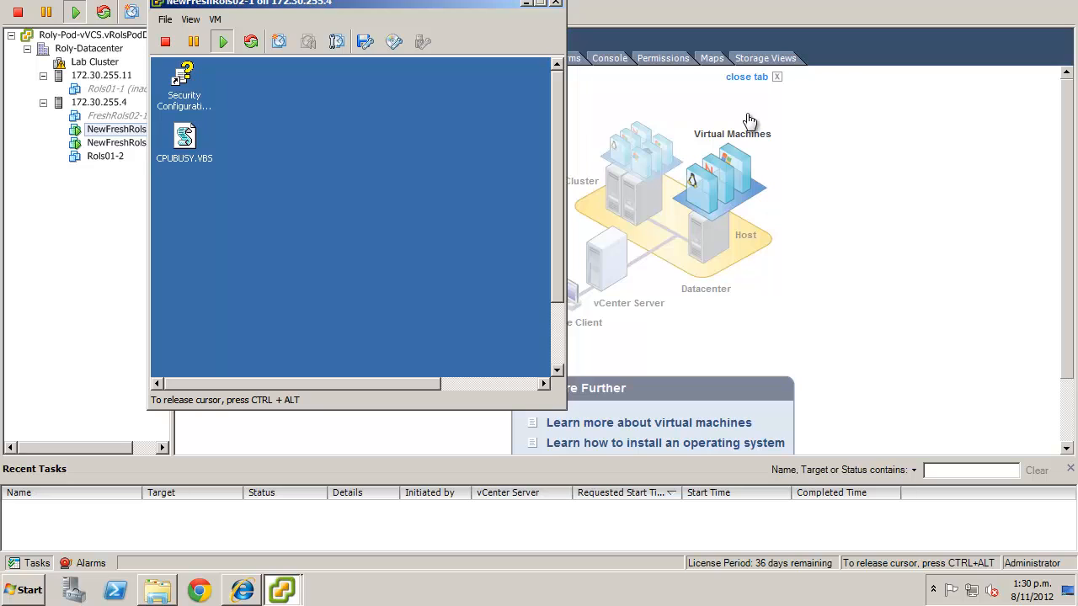
{"action": "key", "text": "ctrl+alt"}
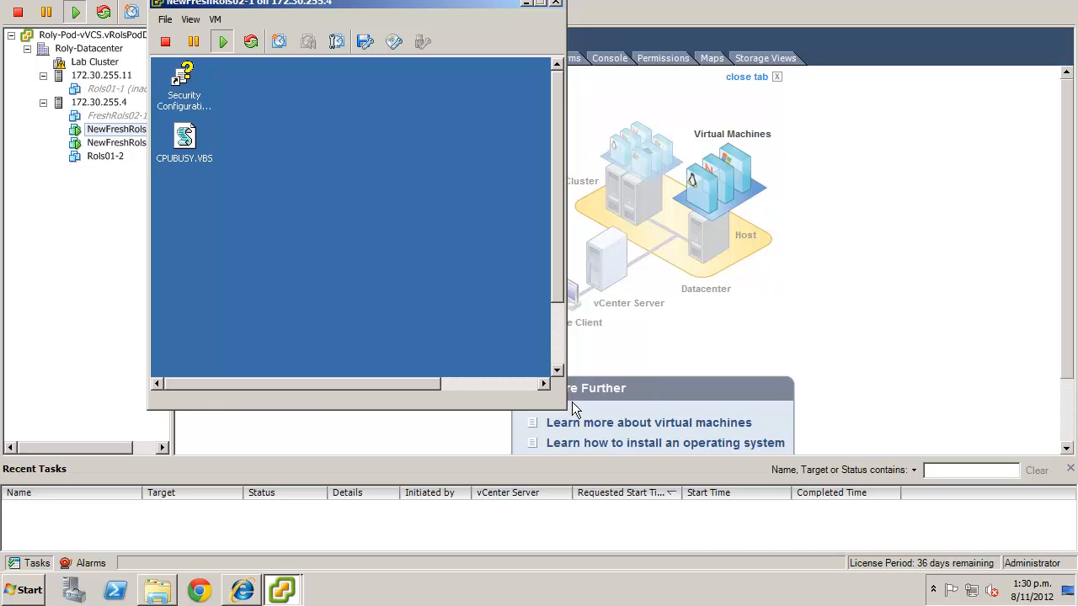
{"action": "left_click_drag", "start_coordinate": [564, 407], "coordinate": [838, 475]}
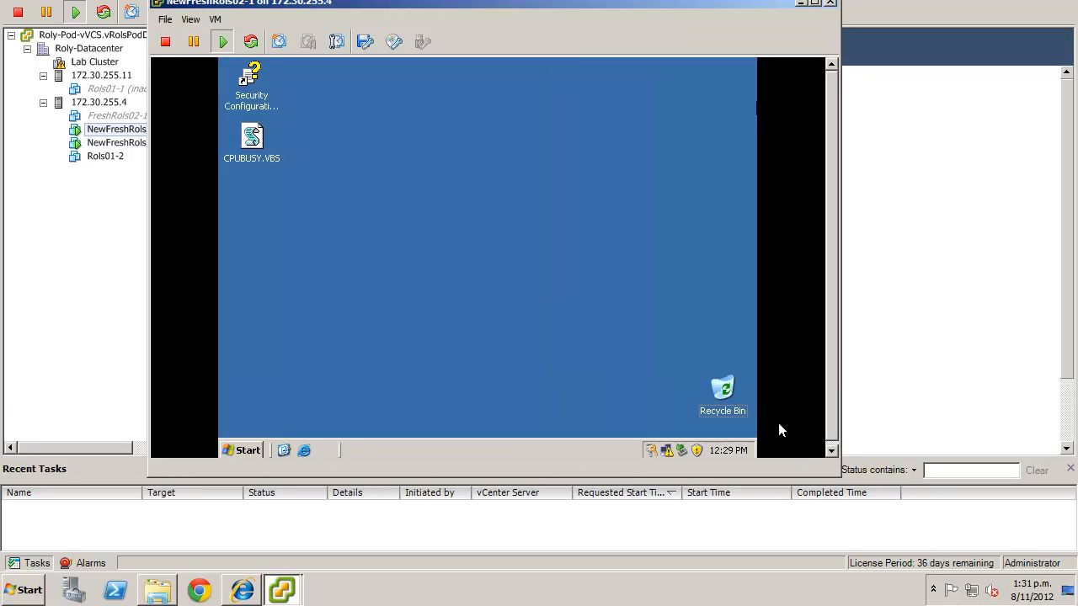
- Run the CPUBUSY.VBS script with Command Prompt in the NewFreshRols02-1 guest, and release the cursor from the console
{"action": "left_click", "coordinate": [564, 301]}
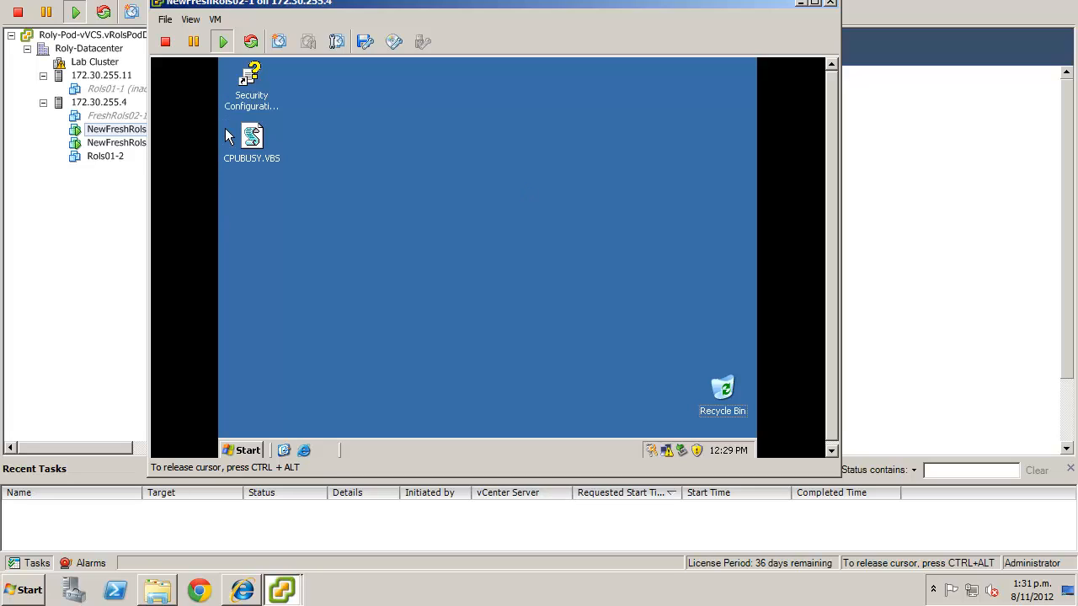
{"action": "left_click", "coordinate": [251, 139]}
{"action": "right_click", "coordinate": [246, 133]}
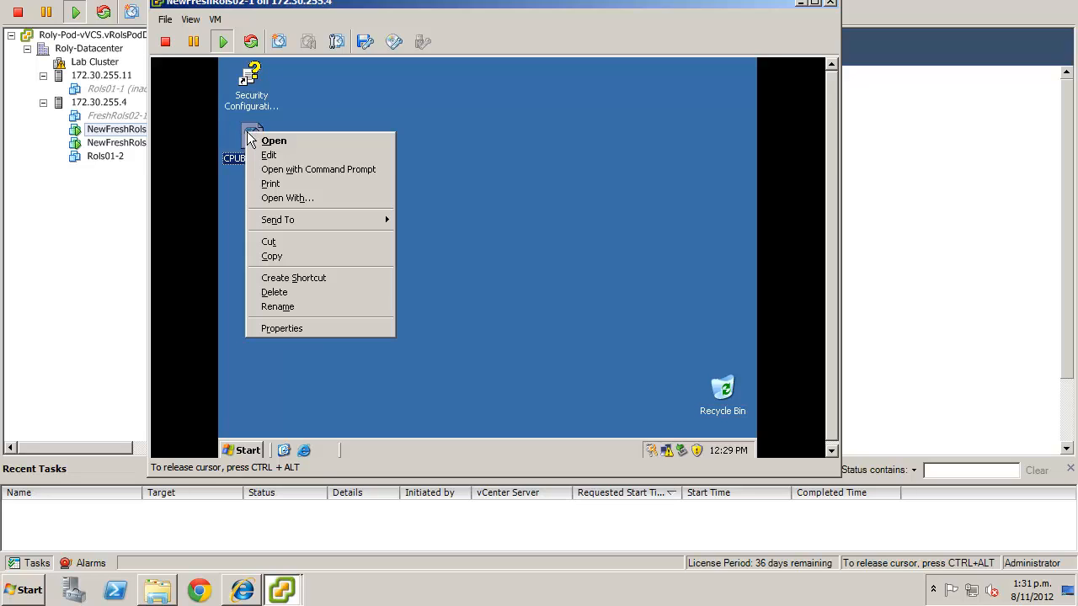
{"action": "left_click", "coordinate": [296, 171]}
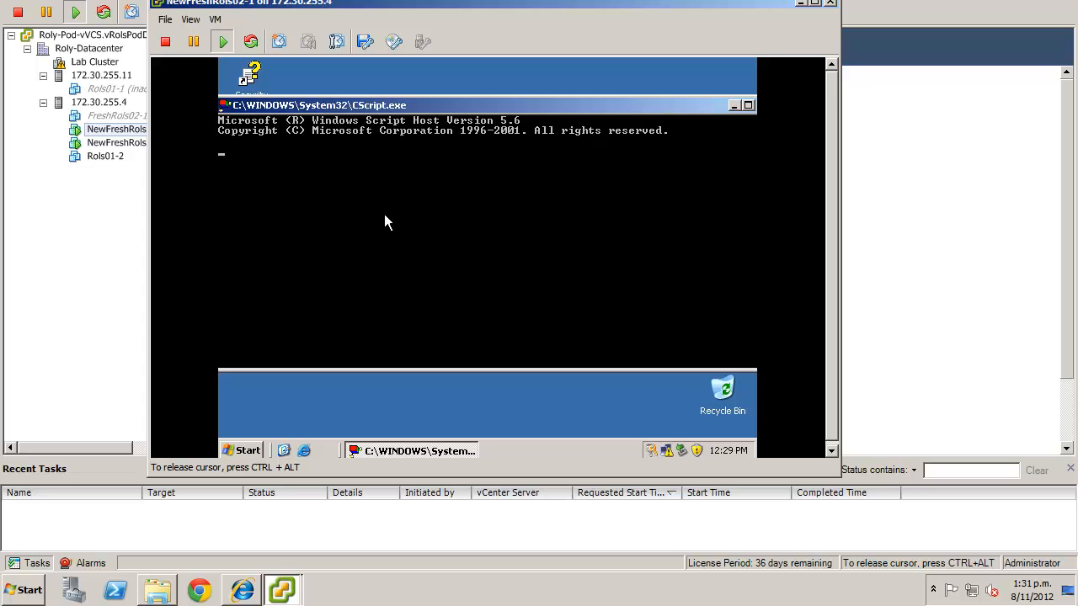
{"action": "key", "text": "ctrl+alt"}
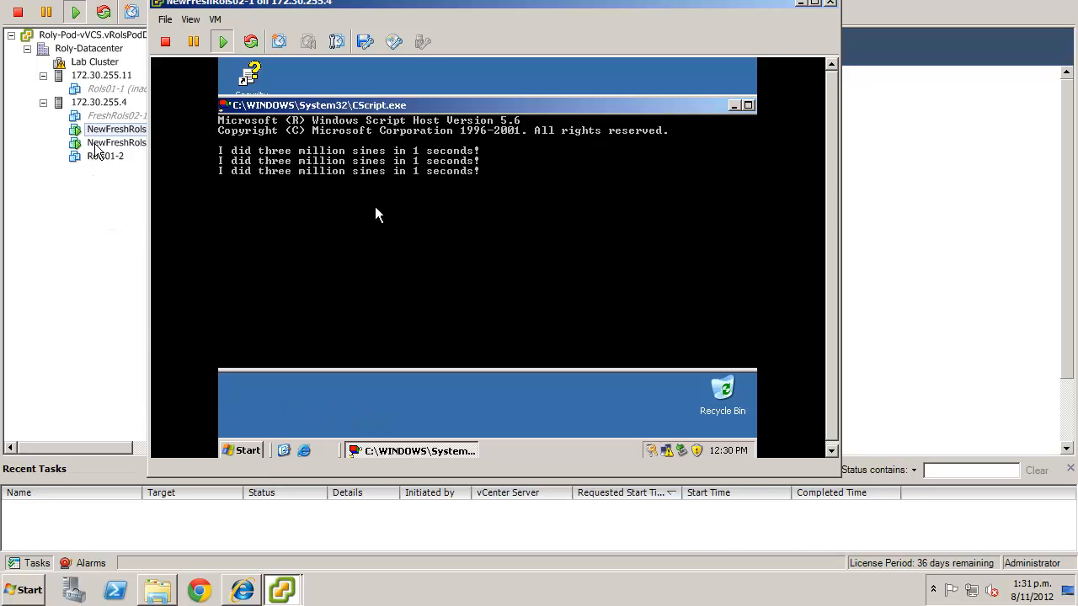
- Open the console of virtual machine NewFreshRols02-2 and move its window up on the screen
{"action": "right_click", "coordinate": [95, 145]}
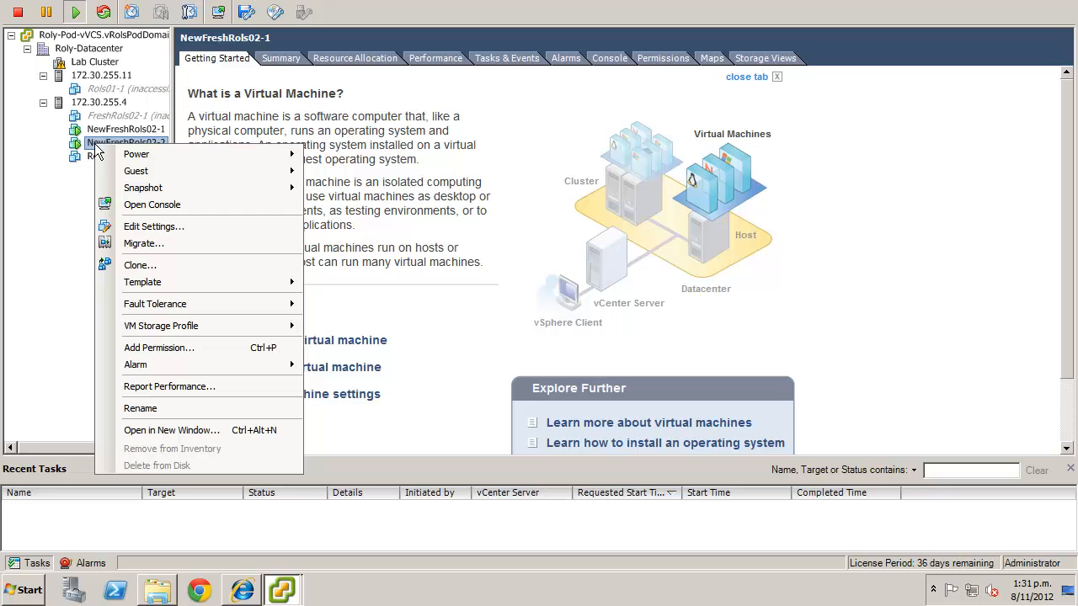
{"action": "left_click", "coordinate": [183, 203]}
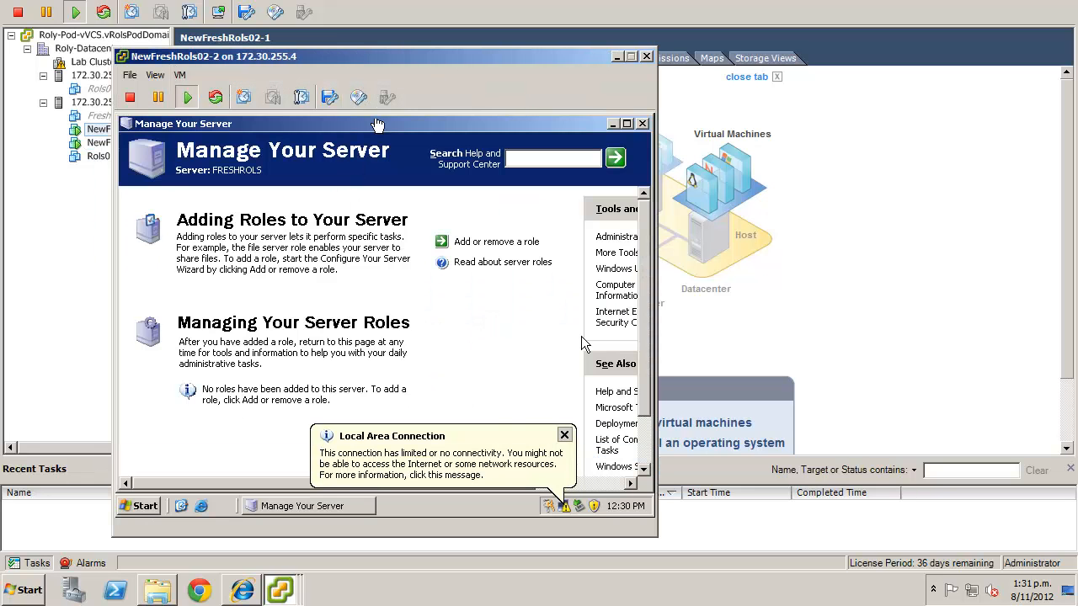
{"action": "left_click_drag", "start_coordinate": [415, 57], "coordinate": [439, 11]}
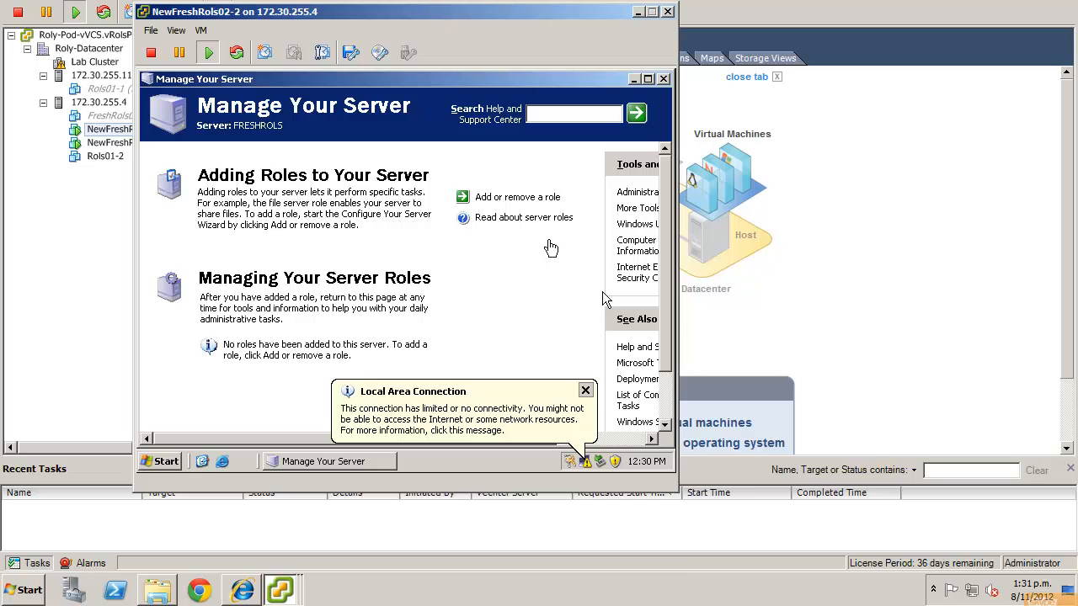
- Clear the NewFreshRols02-2 guest desktop by closing the Manage Your Server window and the network and activation notifications
{"action": "left_click", "coordinate": [602, 295]}
{"action": "left_click", "coordinate": [587, 389]}
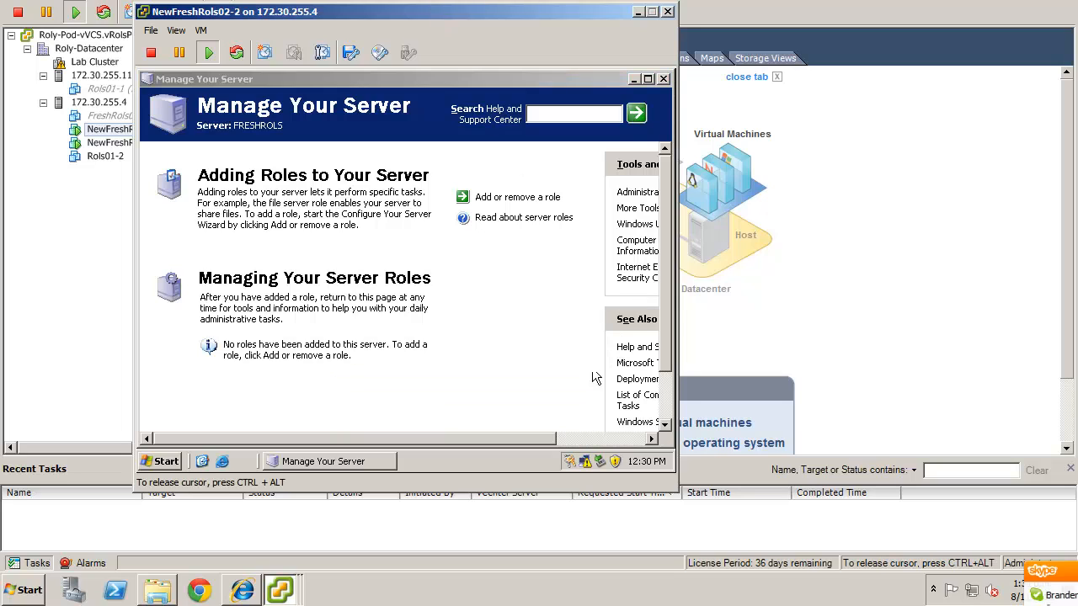
{"action": "left_click_drag", "start_coordinate": [655, 74], "coordinate": [655, 72]}
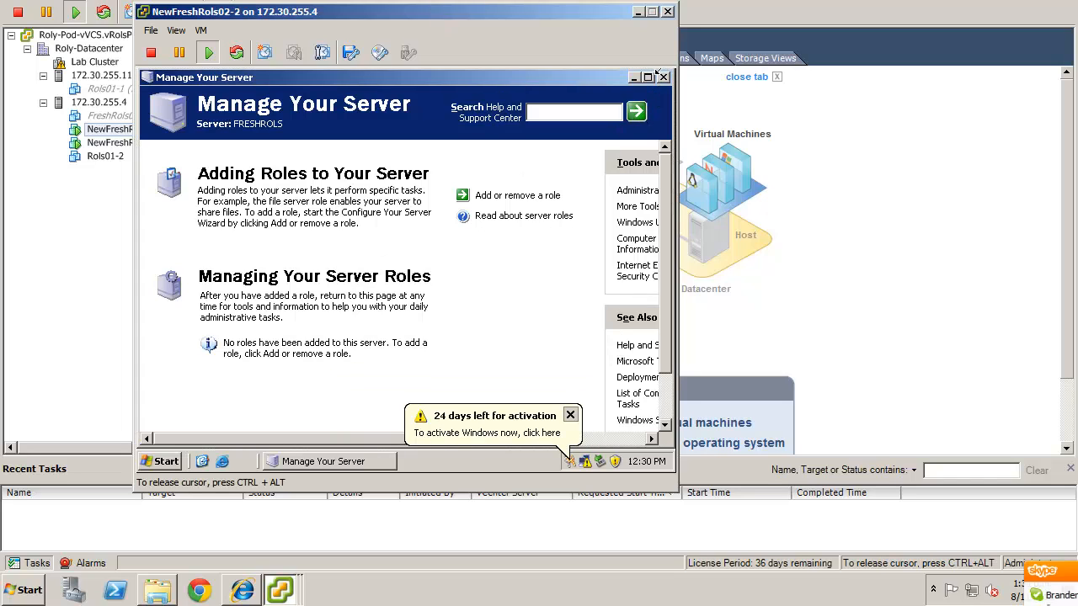
{"action": "left_click", "coordinate": [662, 78]}
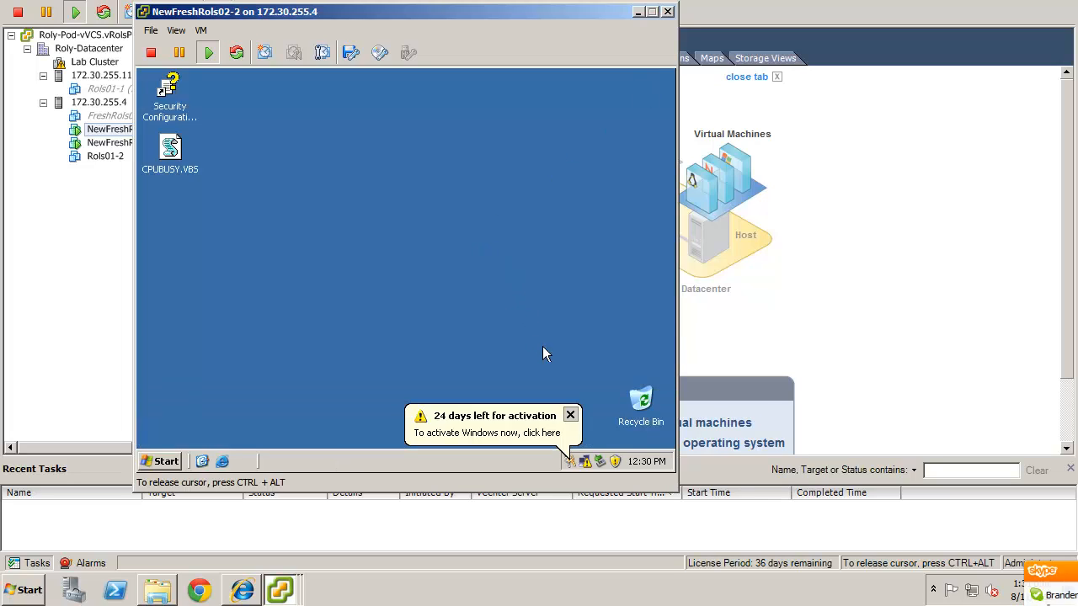
{"action": "left_click", "coordinate": [571, 414]}
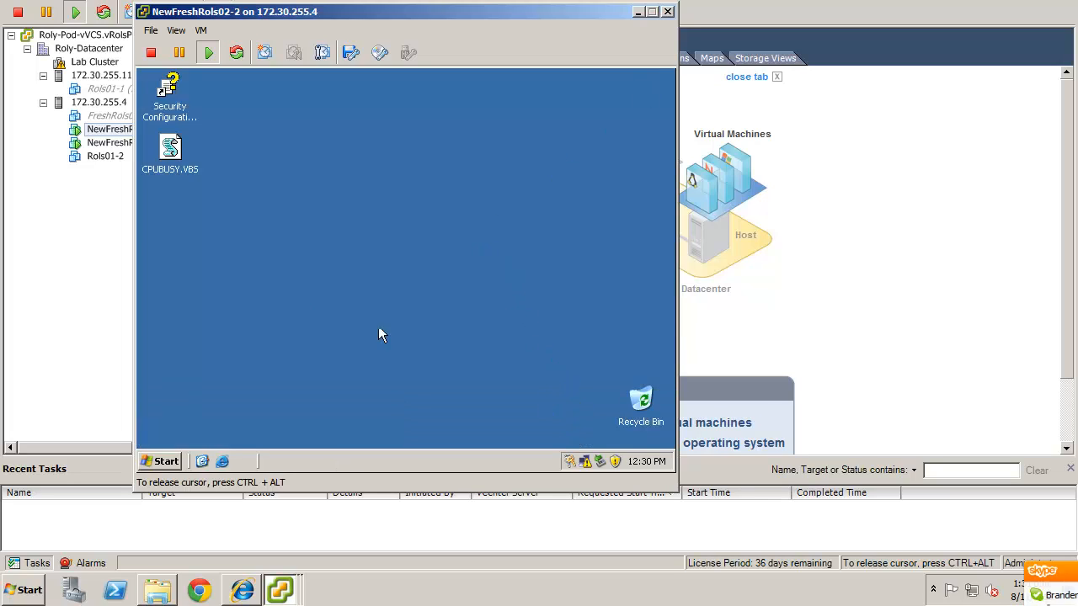
- Run CPUBUSY.VBS with Command Prompt in the NewFreshRols02-2 guest, and release the cursor from the console
{"action": "left_click", "coordinate": [166, 154]}
{"action": "right_click", "coordinate": [166, 155]}
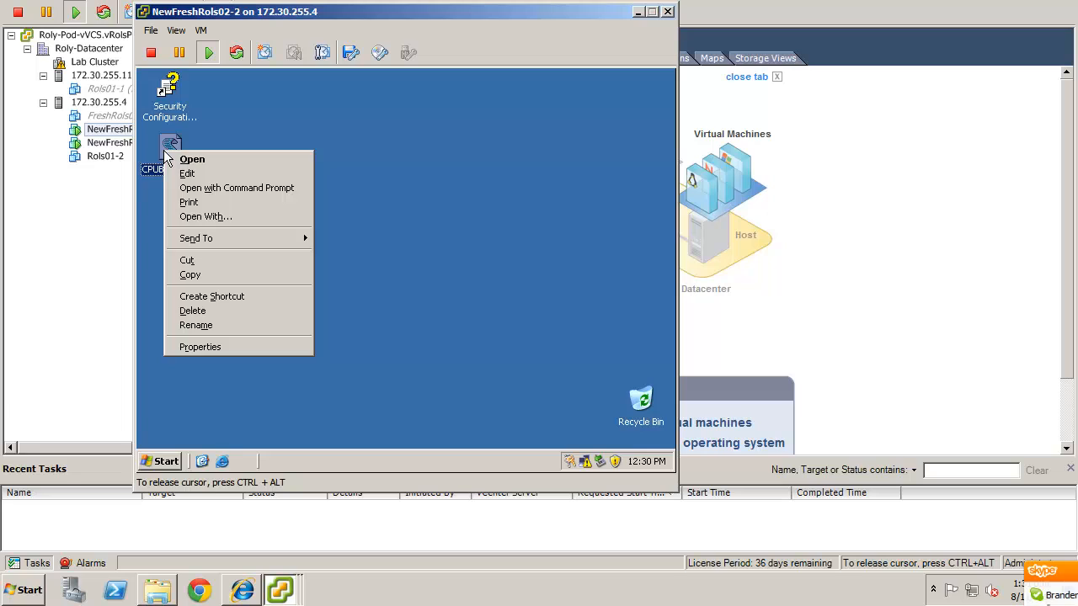
{"action": "left_click", "coordinate": [220, 187]}
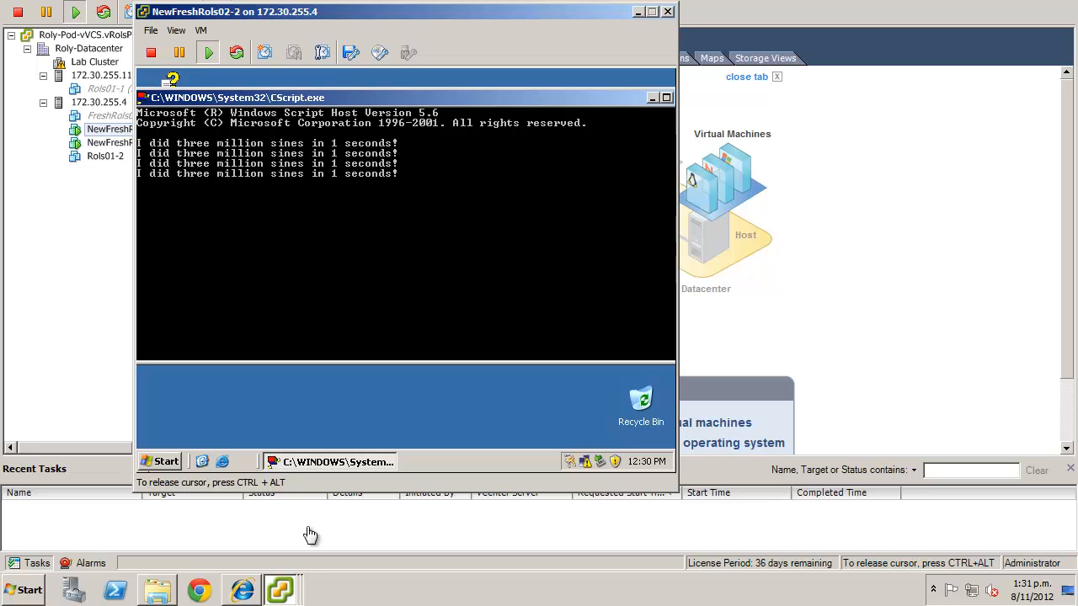
{"action": "key", "text": "ctrl+alt"}
- Bring the NewFreshRols02-1 console forward and arrange both console windows side by side to compare the script output
{"action": "left_click", "coordinate": [294, 598]}
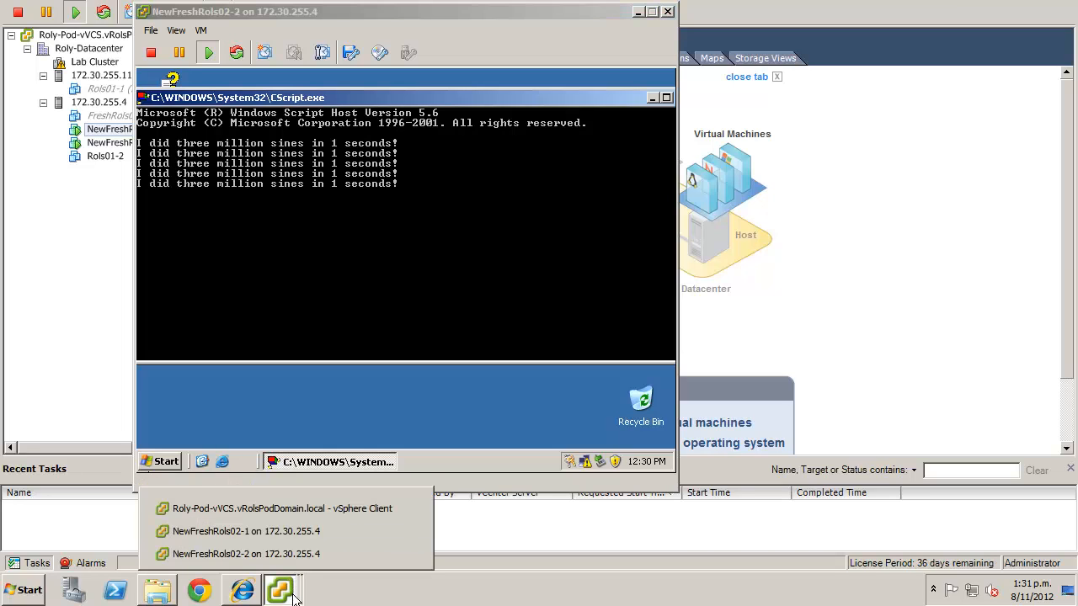
{"action": "left_click", "coordinate": [329, 555]}
{"action": "left_click", "coordinate": [301, 587]}
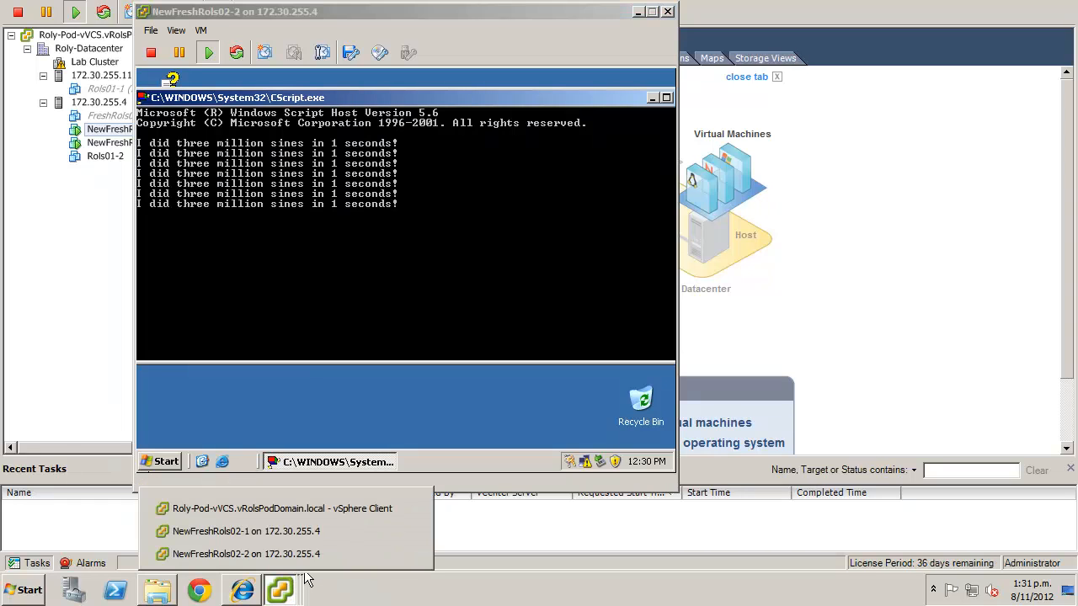
{"action": "left_click", "coordinate": [320, 551]}
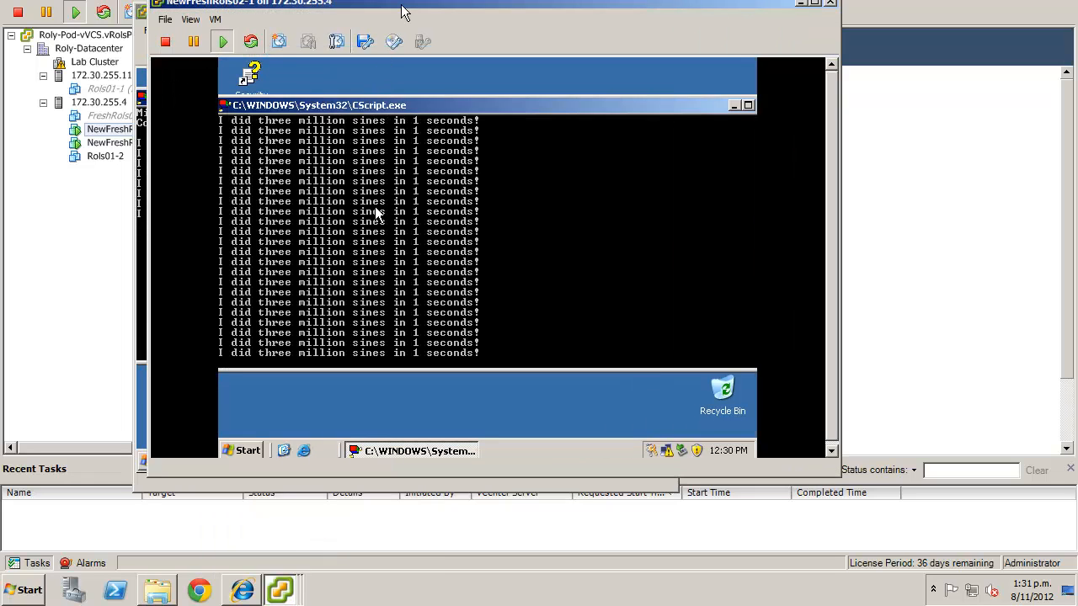
{"action": "left_click_drag", "start_coordinate": [404, 7], "coordinate": [637, 10]}
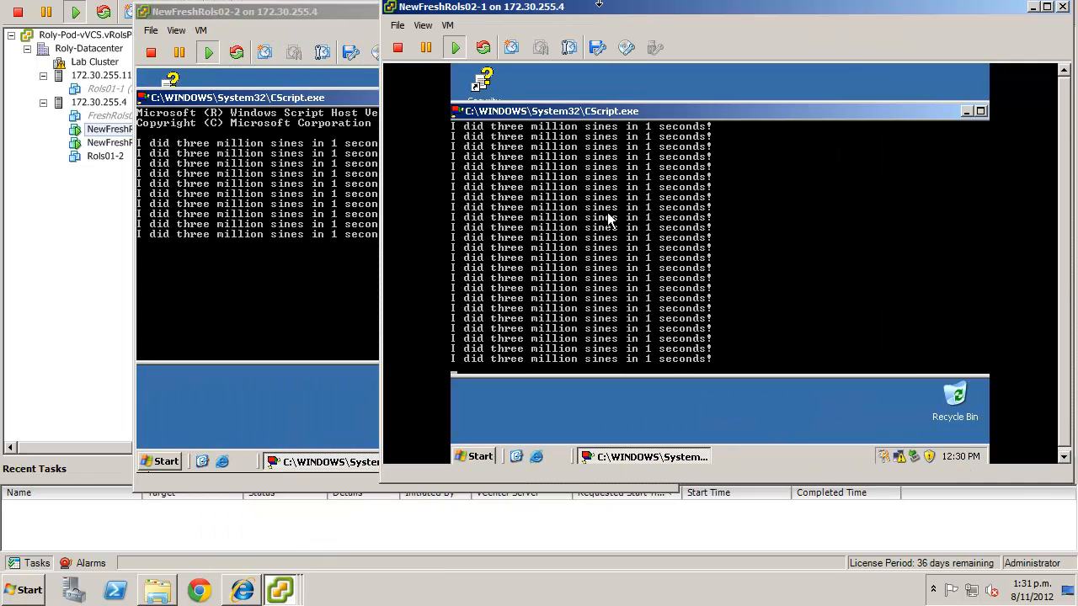
{"action": "left_click_drag", "start_coordinate": [358, 15], "coordinate": [283, 17]}
{"action": "left_click", "coordinate": [685, 23]}
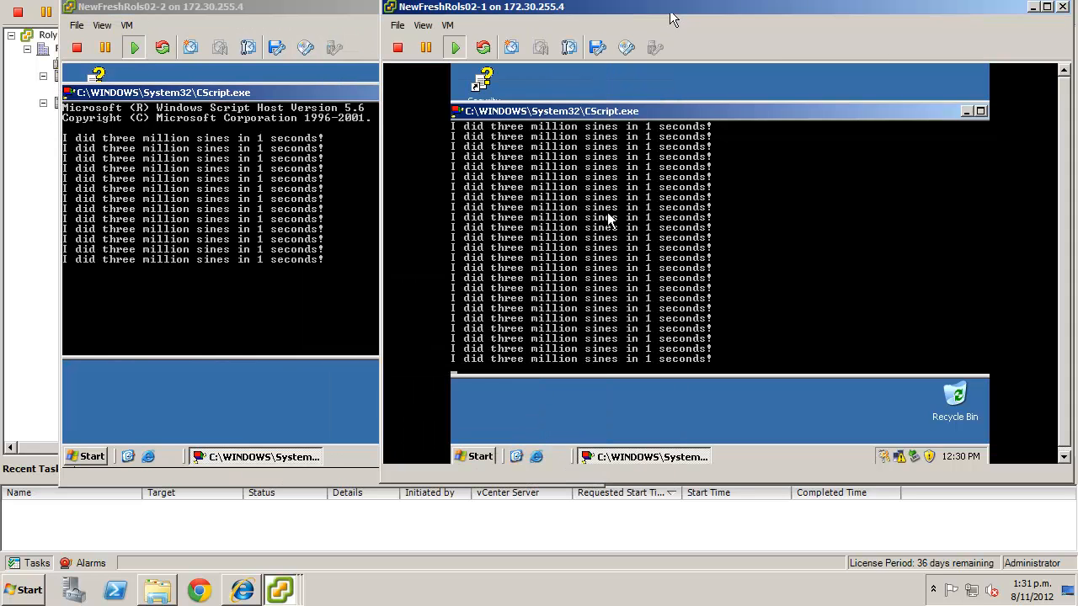
{"action": "left_click_drag", "start_coordinate": [665, 16], "coordinate": [642, 11]}
{"action": "left_click", "coordinate": [598, 240]}
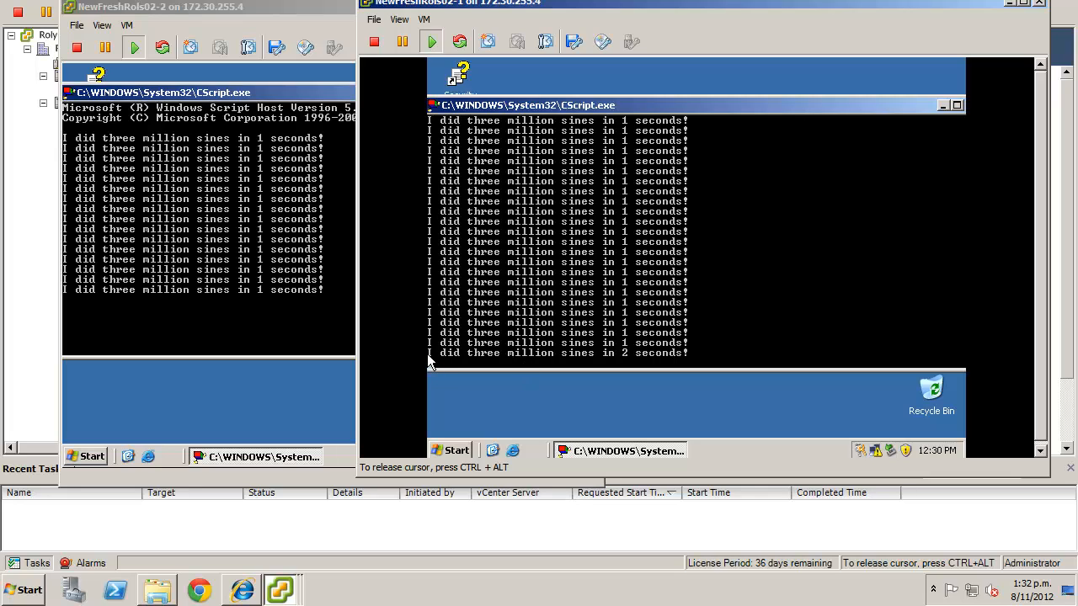
{"action": "key", "text": "ctrl+alt"}
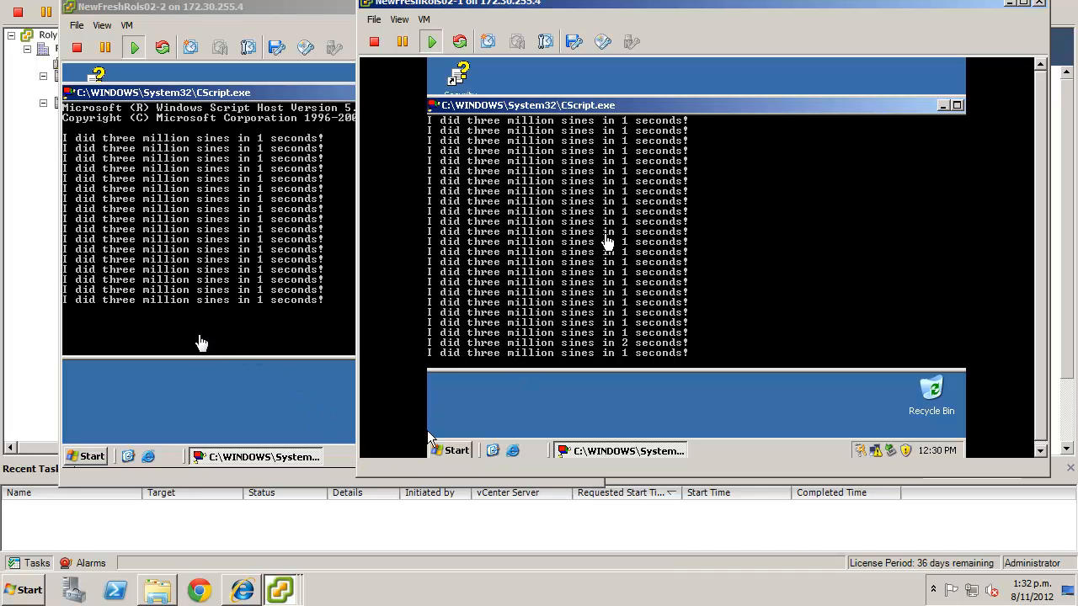
- Minimize the NewFreshRols02-2 and NewFreshRols02-1 console windows
{"action": "left_click", "coordinate": [320, 14]}
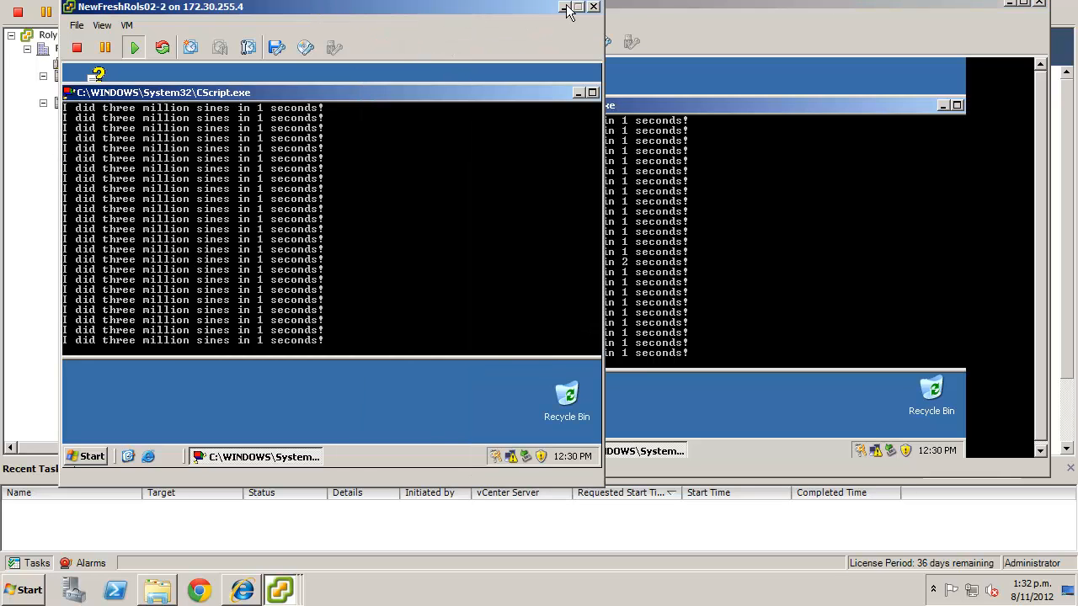
{"action": "left_click", "coordinate": [564, 10]}
{"action": "left_click", "coordinate": [1009, 3]}
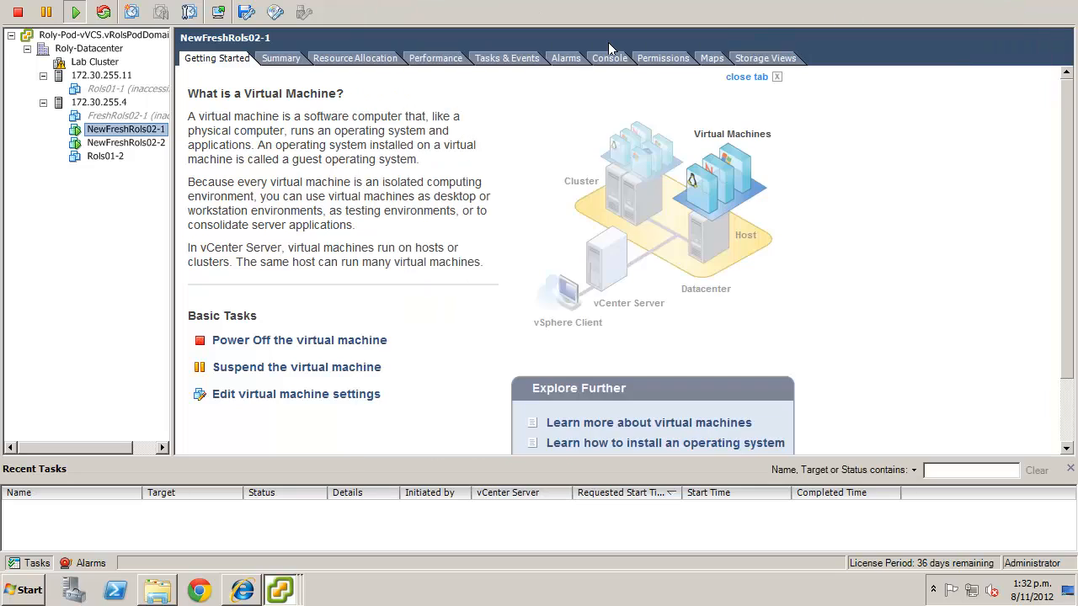
- Set the Advanced CPU scheduling affinity of virtual machine NewFreshRols02-2 to physical processor 1 and apply the settings
{"action": "left_click", "coordinate": [130, 139]}
{"action": "right_click", "coordinate": [121, 146]}
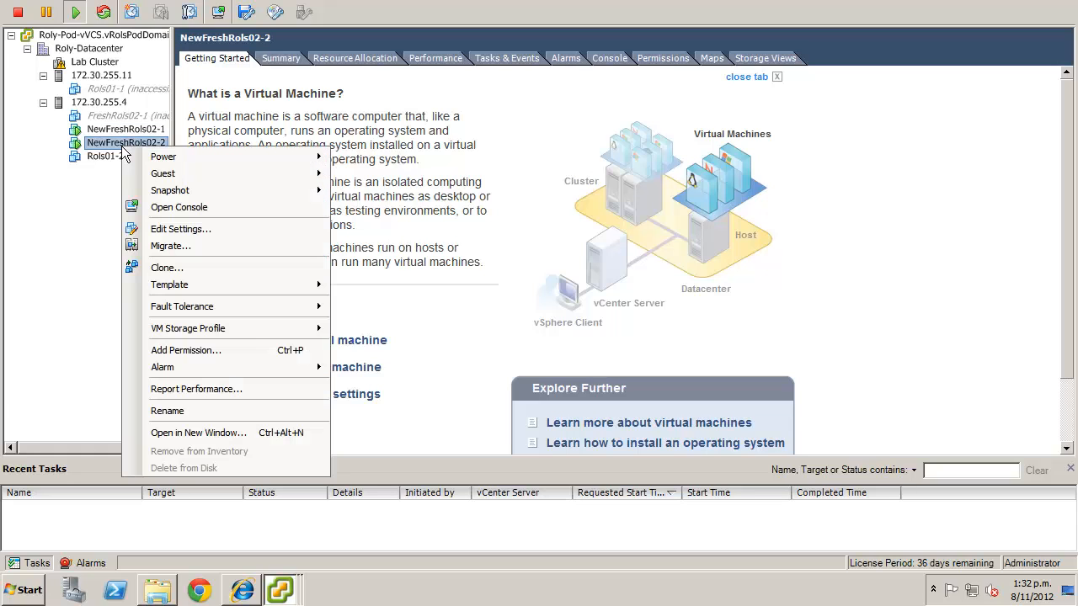
{"action": "left_click", "coordinate": [192, 228]}
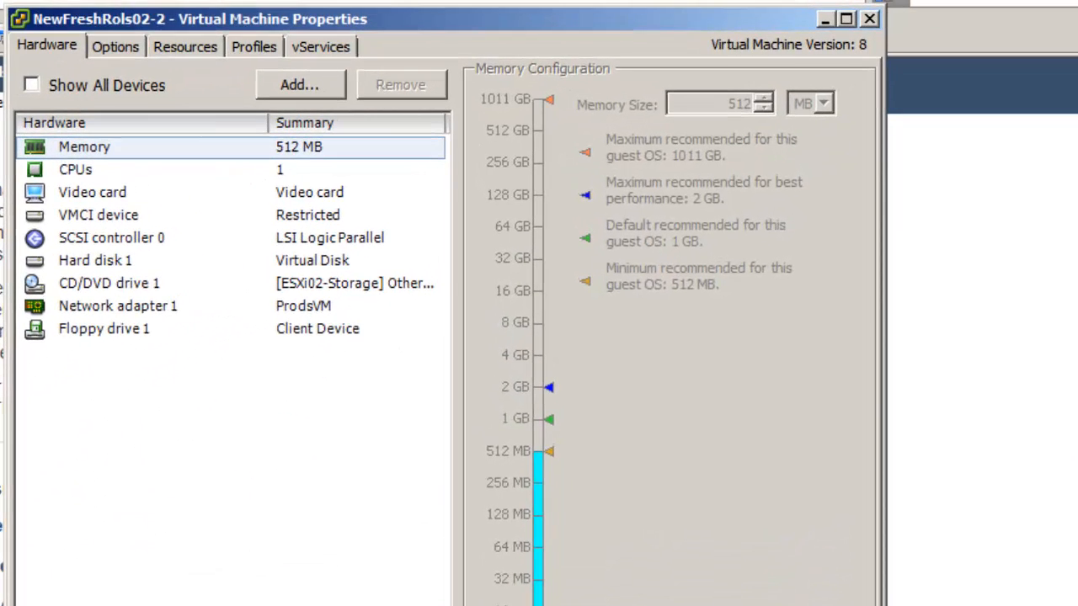
{"action": "left_click", "coordinate": [169, 45]}
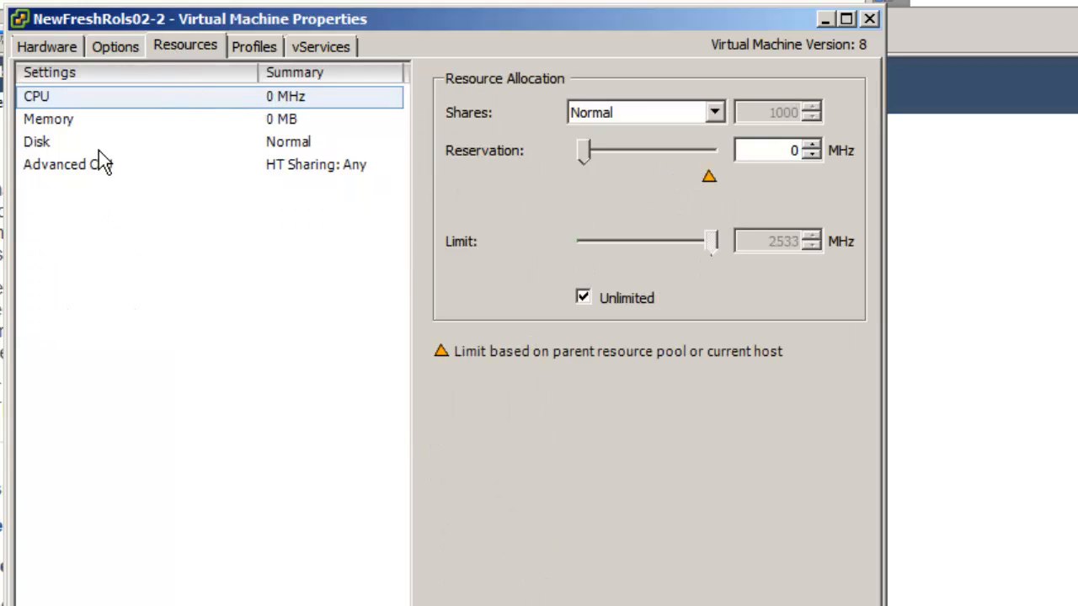
{"action": "left_click", "coordinate": [116, 164]}
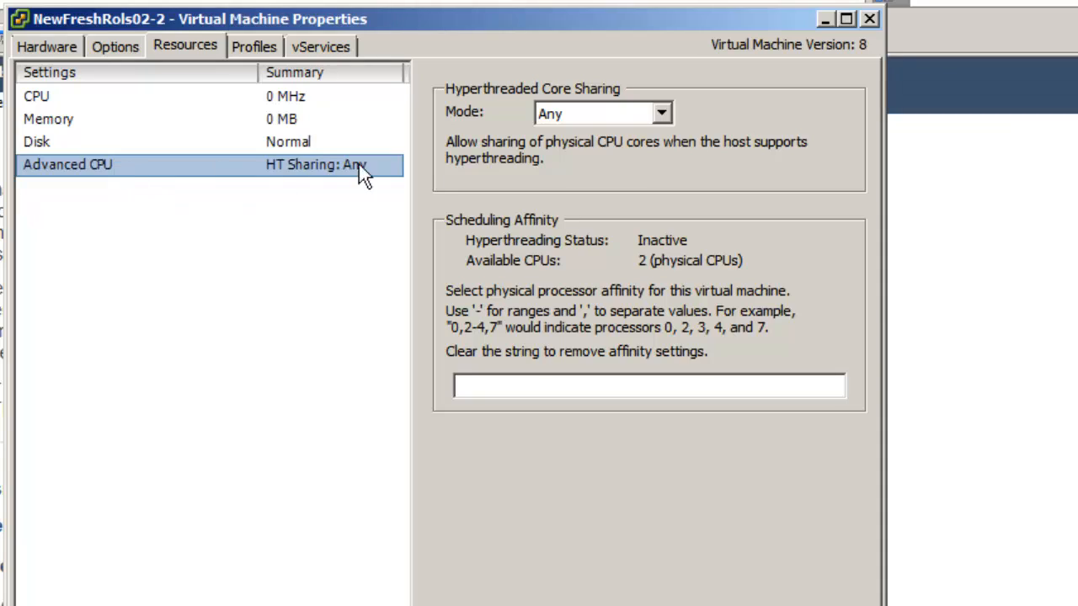
{"action": "left_click", "coordinate": [537, 389]}
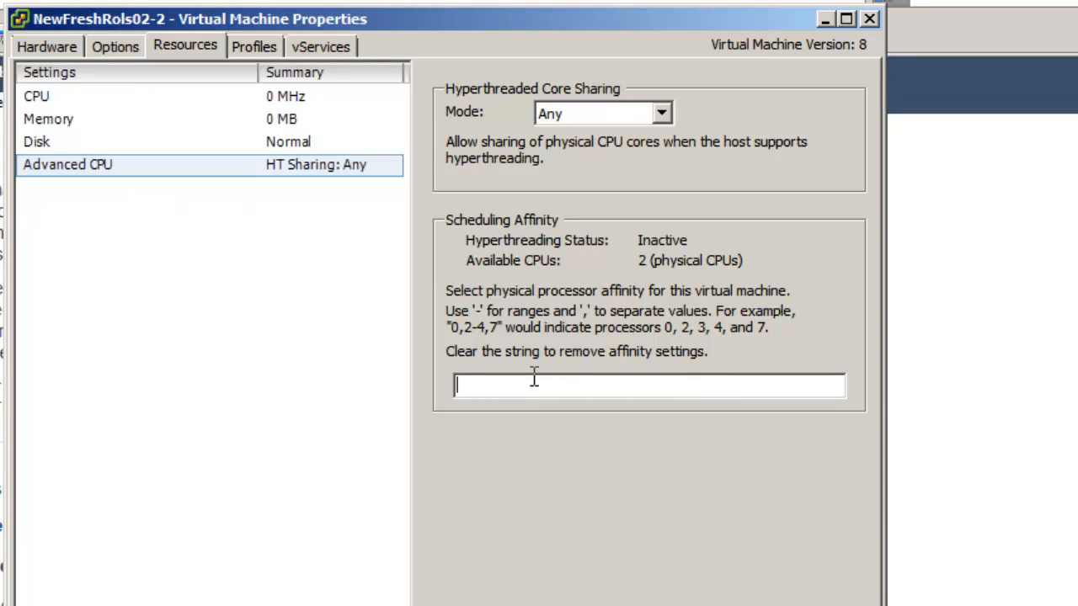
{"action": "type", "text": "1"}
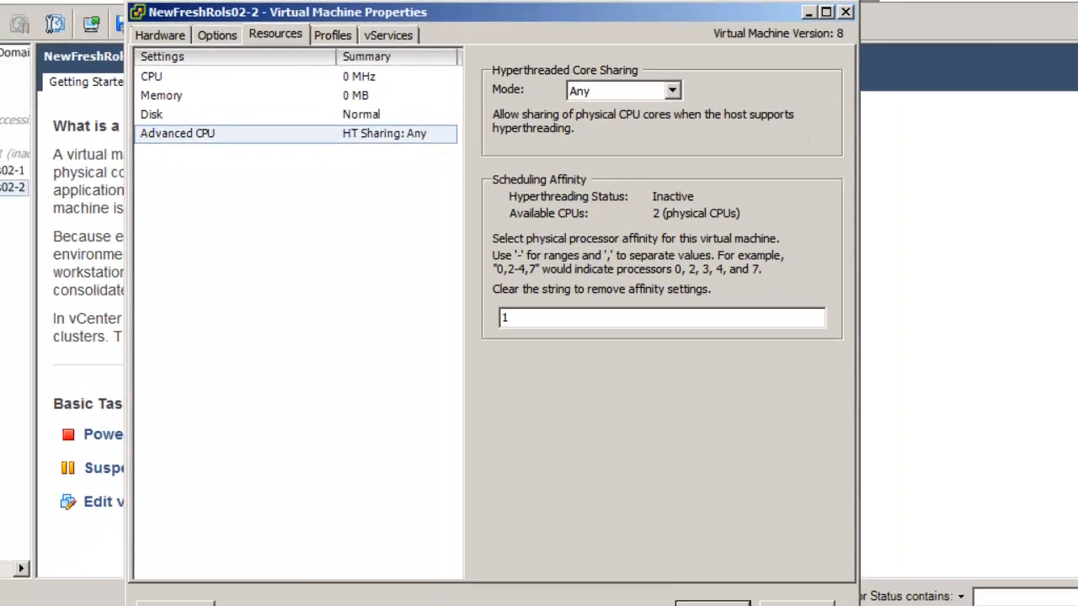
{"action": "left_click", "coordinate": [716, 494]}
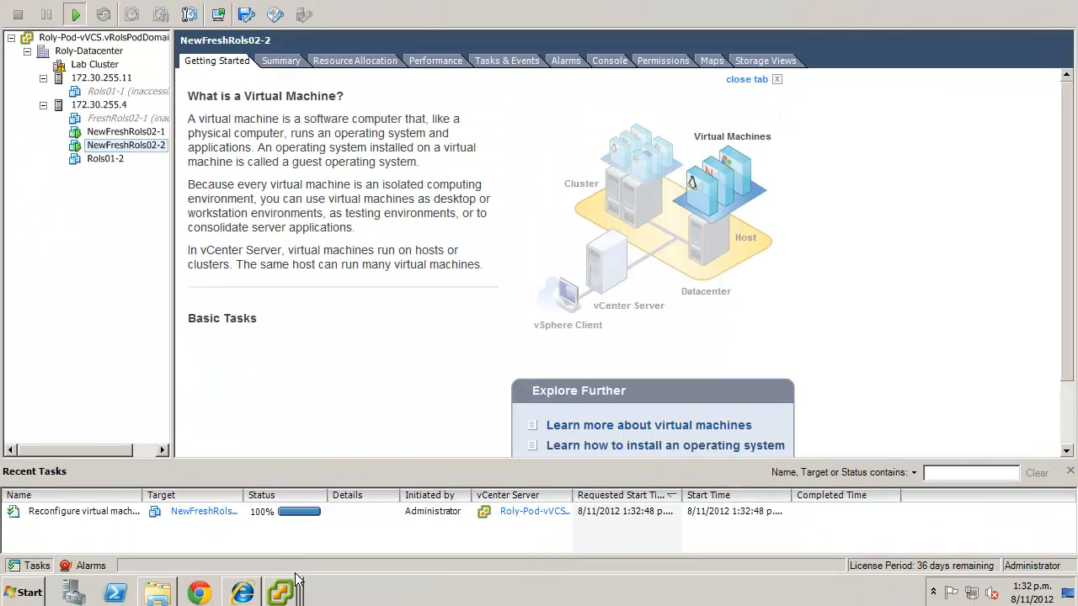
- Bring the NewFreshRols02-1 and NewFreshRols02-2 console windows forward to check the speed of their sine calculations
{"action": "mouse_move", "coordinate": [290, 592]}
{"action": "left_click", "coordinate": [298, 531]}
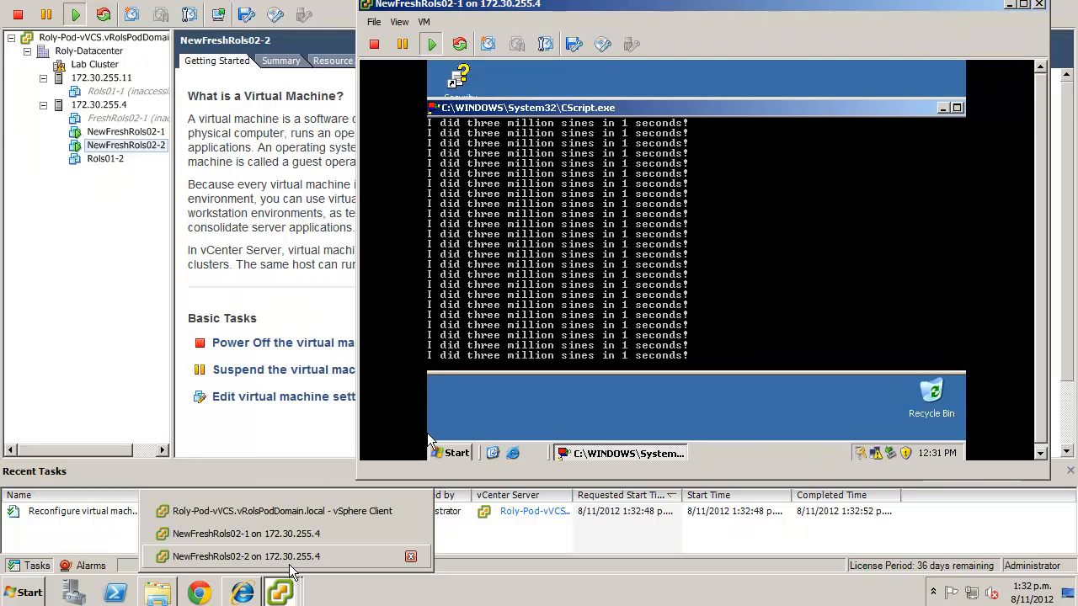
{"action": "left_click", "coordinate": [290, 564]}
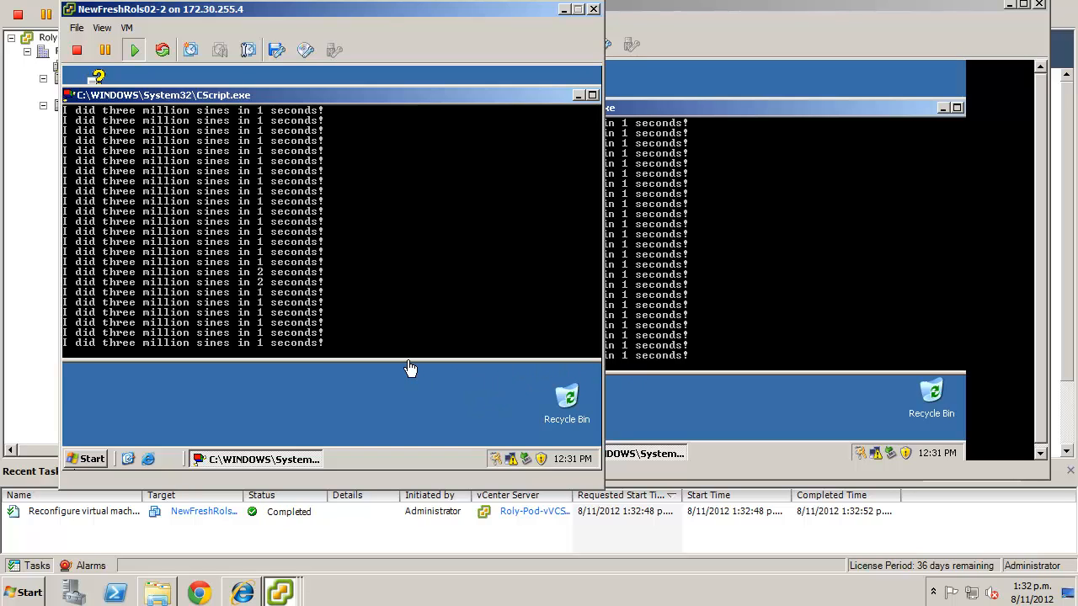
- Set the Advanced CPU scheduling affinity of virtual machine NewFreshRols02-1 to physical processor 1 and apply the settings
{"action": "left_click", "coordinate": [38, 148]}
{"action": "left_click", "coordinate": [126, 135]}
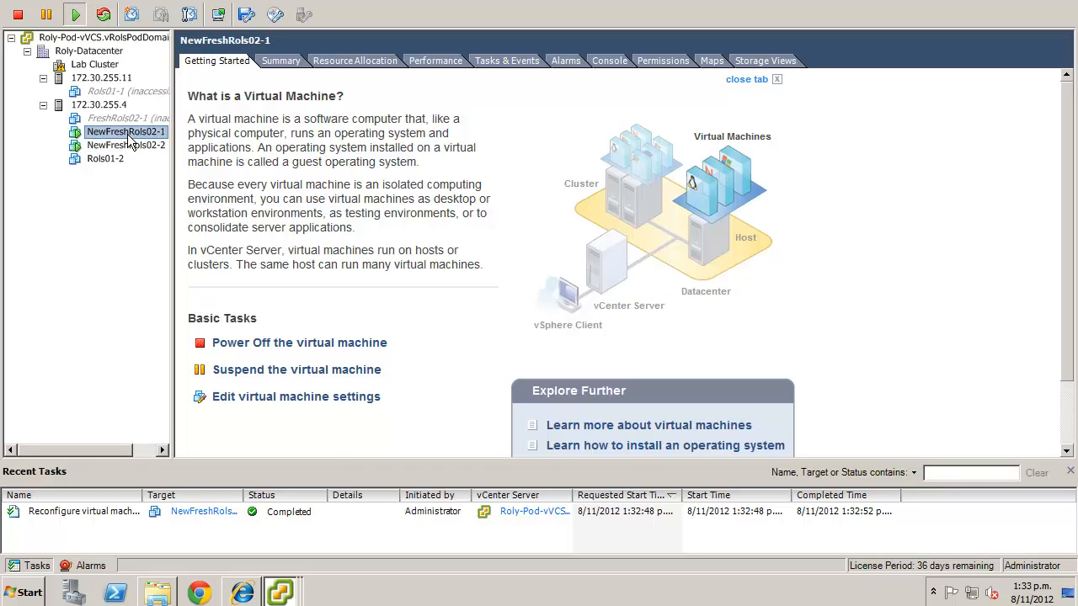
{"action": "right_click", "coordinate": [128, 138]}
{"action": "left_click", "coordinate": [208, 217]}
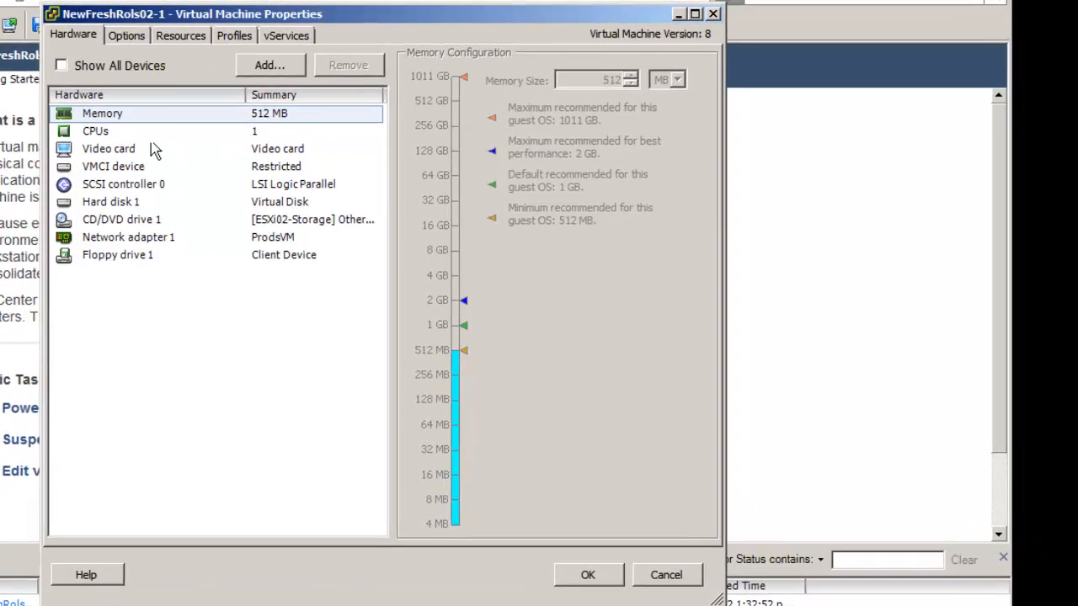
{"action": "left_click", "coordinate": [190, 39]}
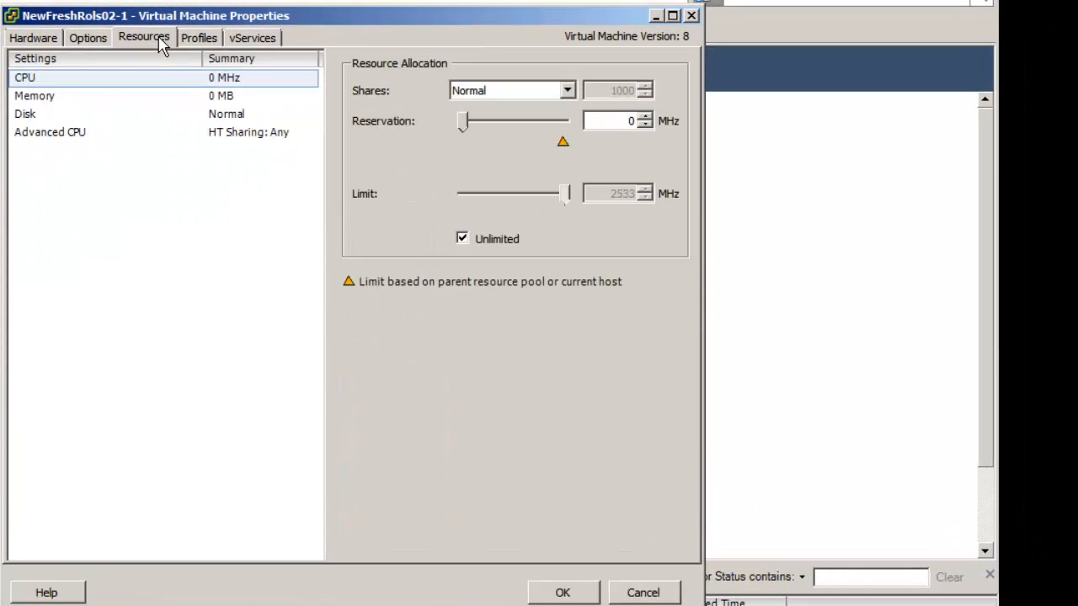
{"action": "left_click", "coordinate": [65, 136]}
{"action": "left_click", "coordinate": [386, 311]}
{"action": "type", "text": "1"}
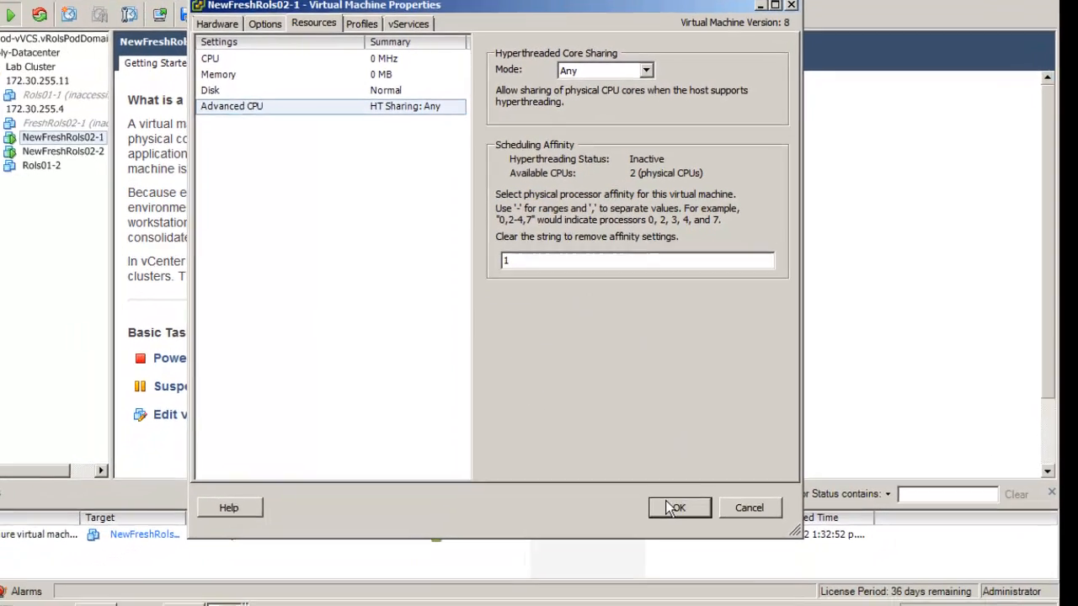
{"action": "left_click", "coordinate": [599, 562]}
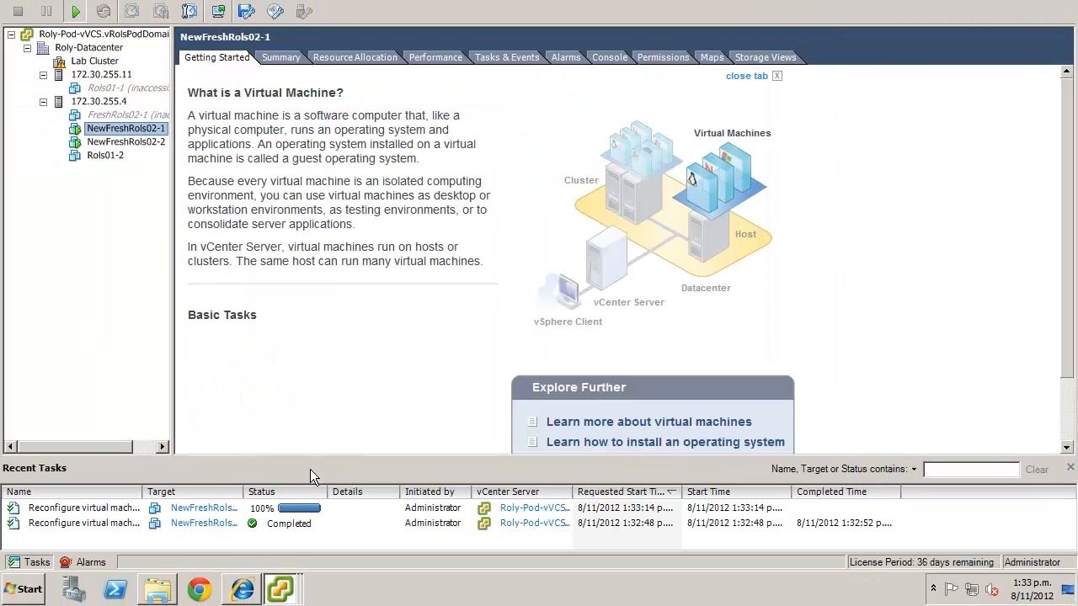
- Compare the script output in the NewFreshRols02-2 and NewFreshRols02-1 consoles under the shared processor affinity, and minimize both windows
{"action": "left_click", "coordinate": [280, 589]}
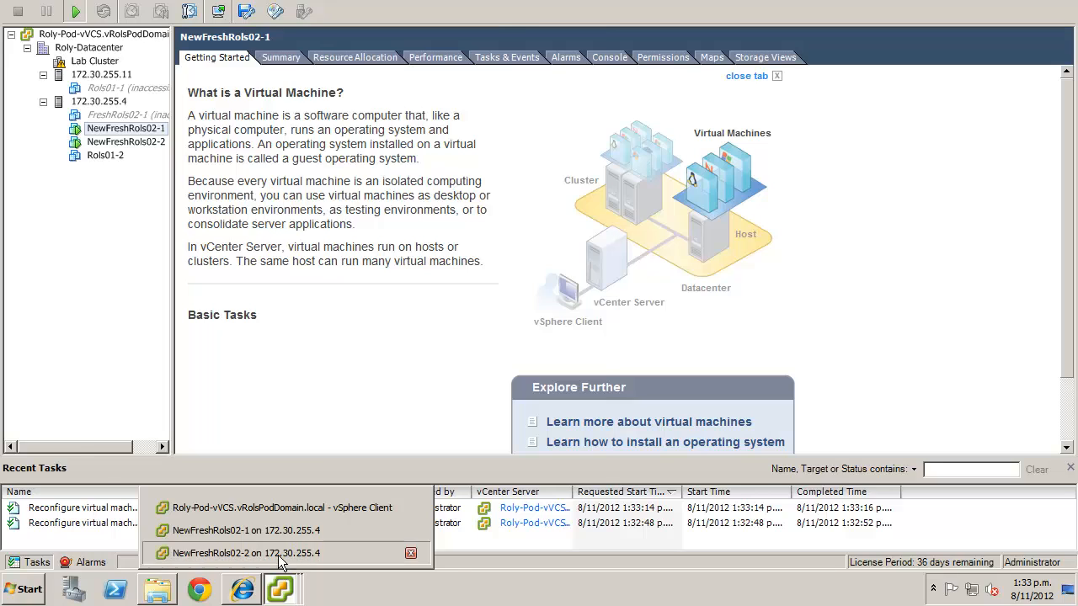
{"action": "left_click", "coordinate": [278, 555]}
{"action": "left_click", "coordinate": [283, 588]}
{"action": "left_click", "coordinate": [297, 539]}
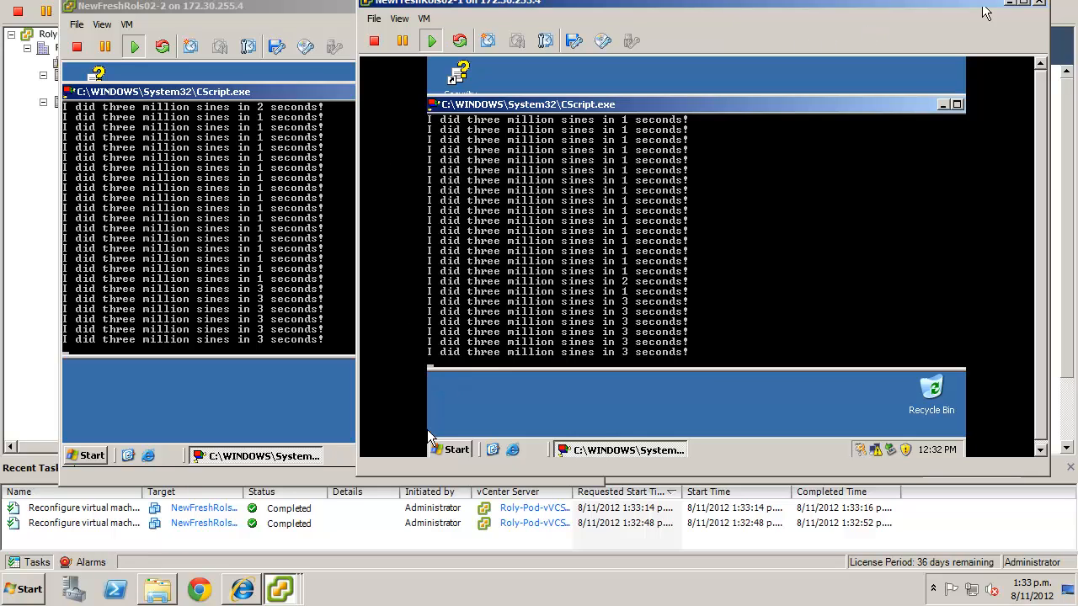
{"action": "left_click", "coordinate": [1011, 4]}
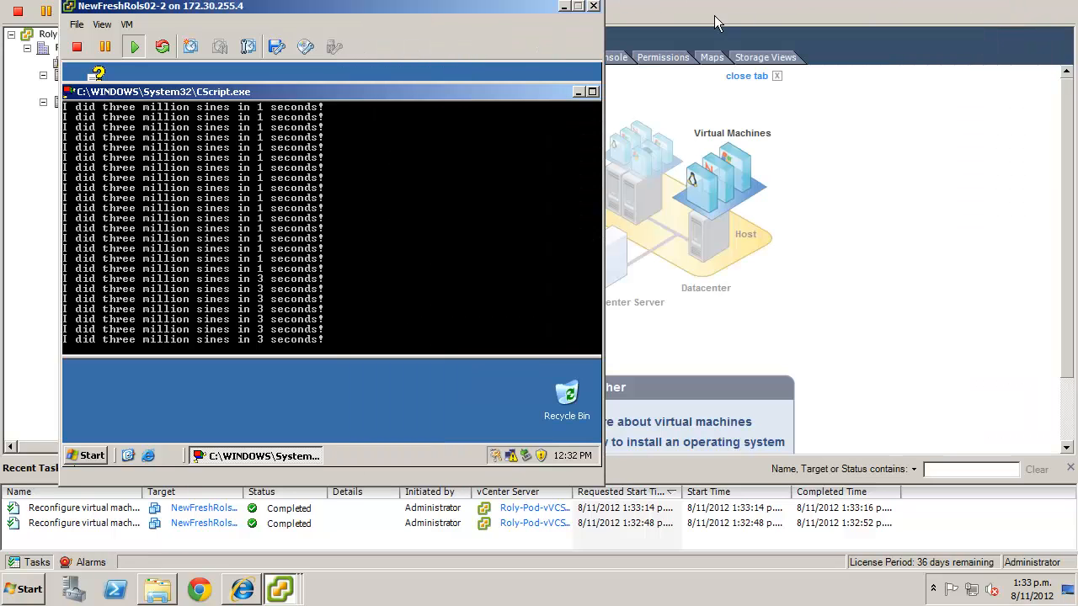
{"action": "left_click", "coordinate": [564, 8]}
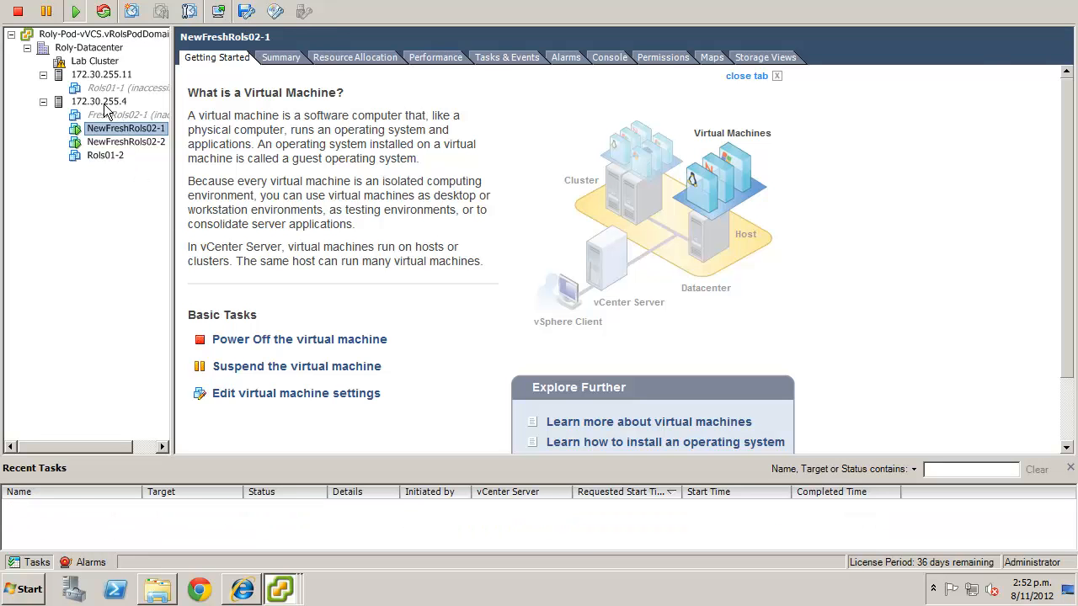
- Create a resource pool named Low on host 172.30.255.4 with CPU shares set to Low
{"action": "left_click", "coordinate": [101, 102]}
{"action": "right_click", "coordinate": [102, 104]}
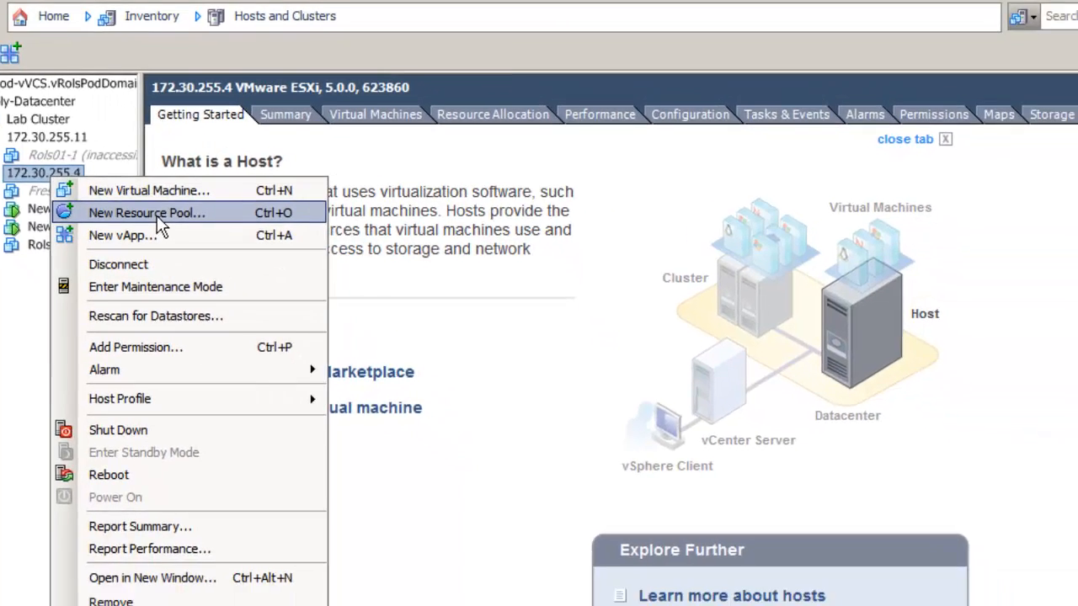
{"action": "left_click", "coordinate": [274, 295]}
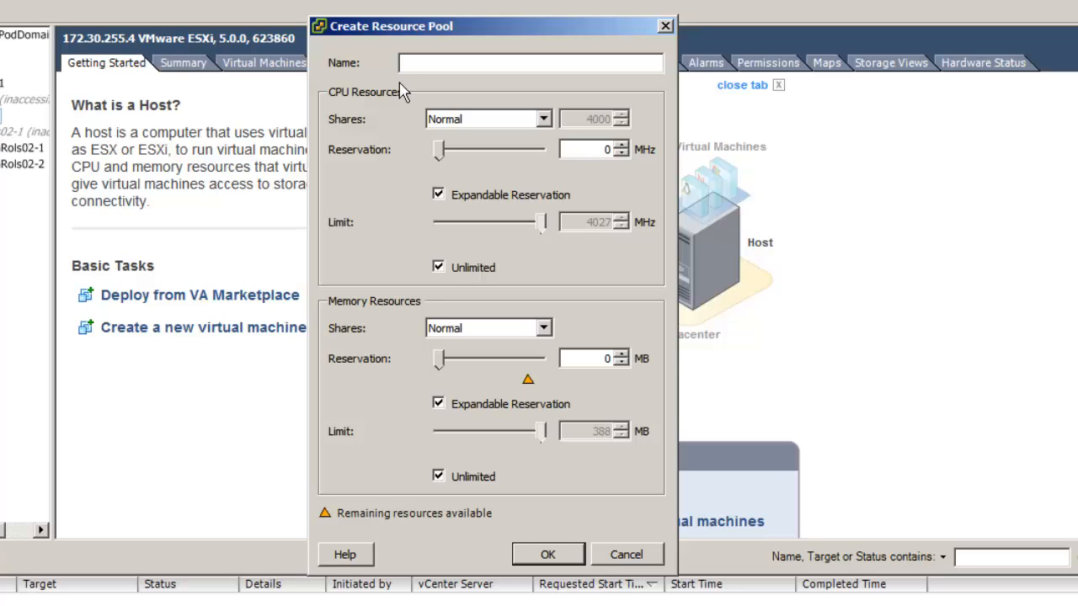
{"action": "type", "text": "Low"}
{"action": "left_click", "coordinate": [544, 120]}
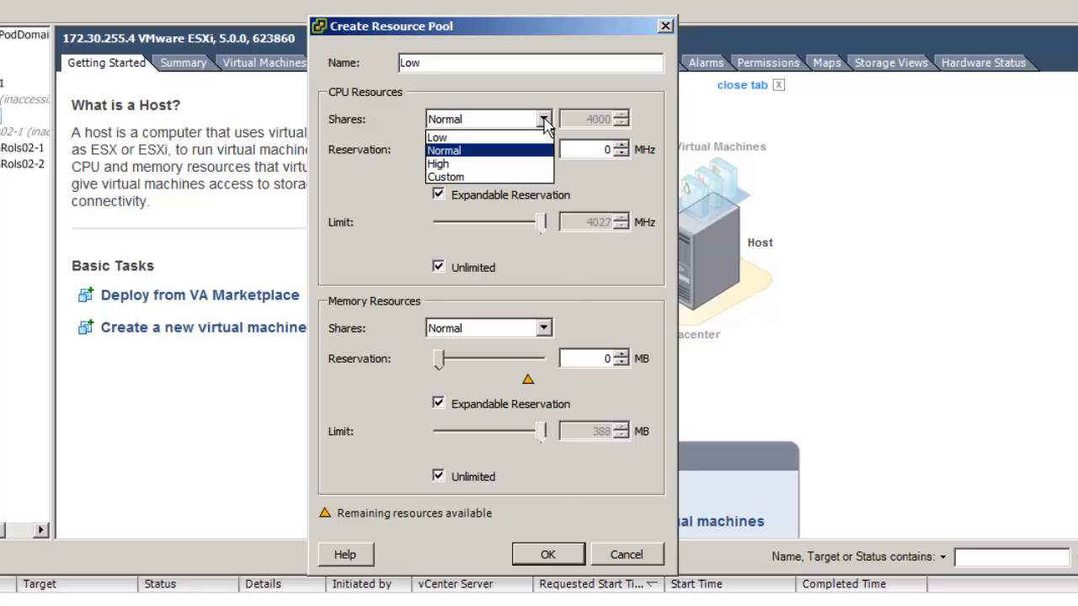
{"action": "left_click", "coordinate": [518, 137]}
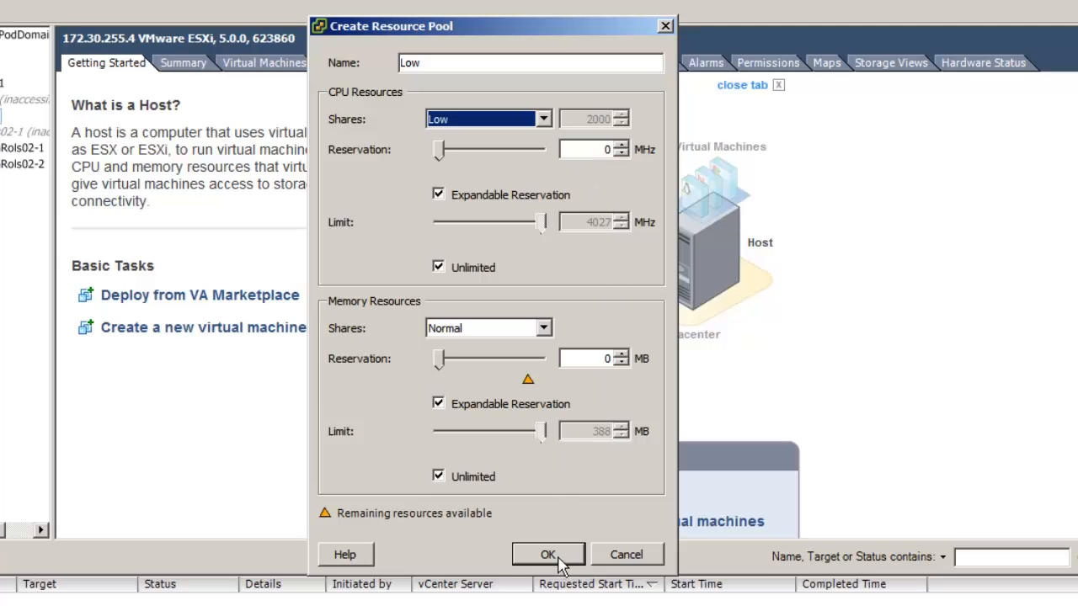
{"action": "left_click", "coordinate": [549, 554]}
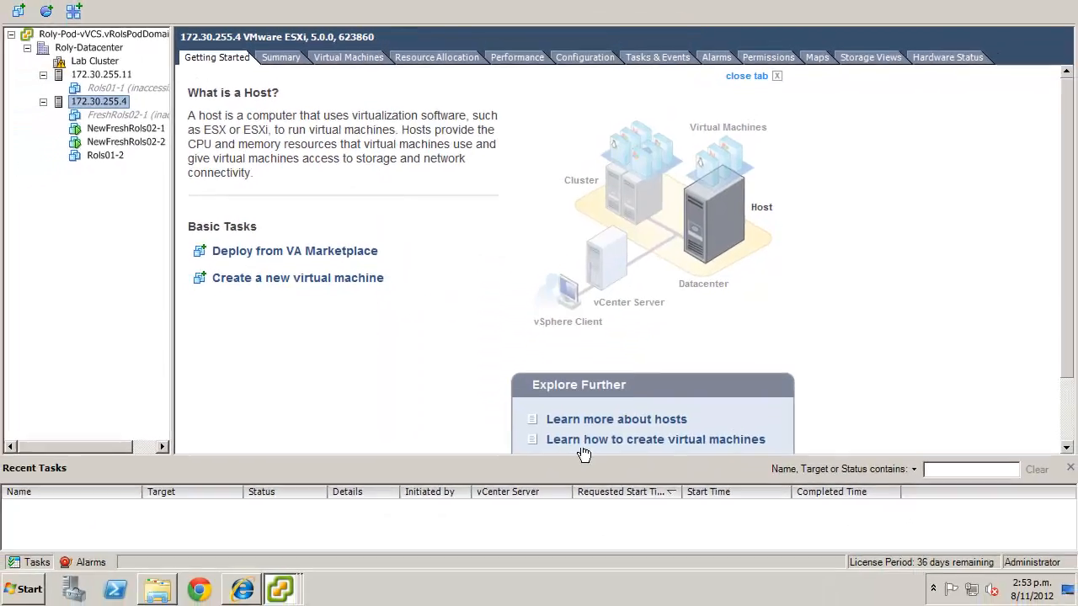
- Create a resource pool named High on host 172.30.255.4 with CPU shares set to High
{"action": "right_click", "coordinate": [98, 103]}
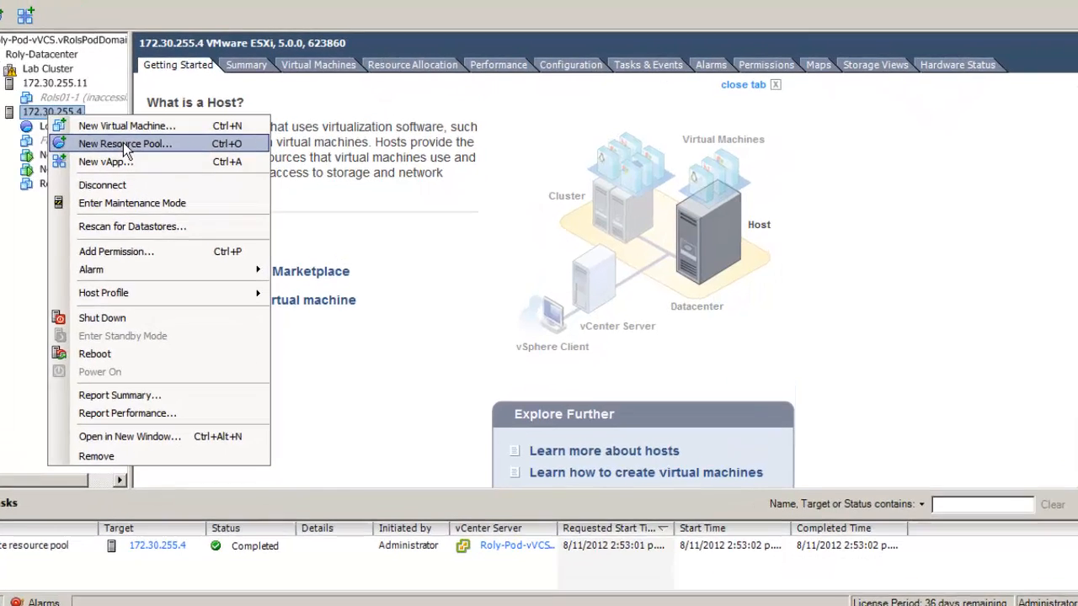
{"action": "left_click", "coordinate": [126, 127]}
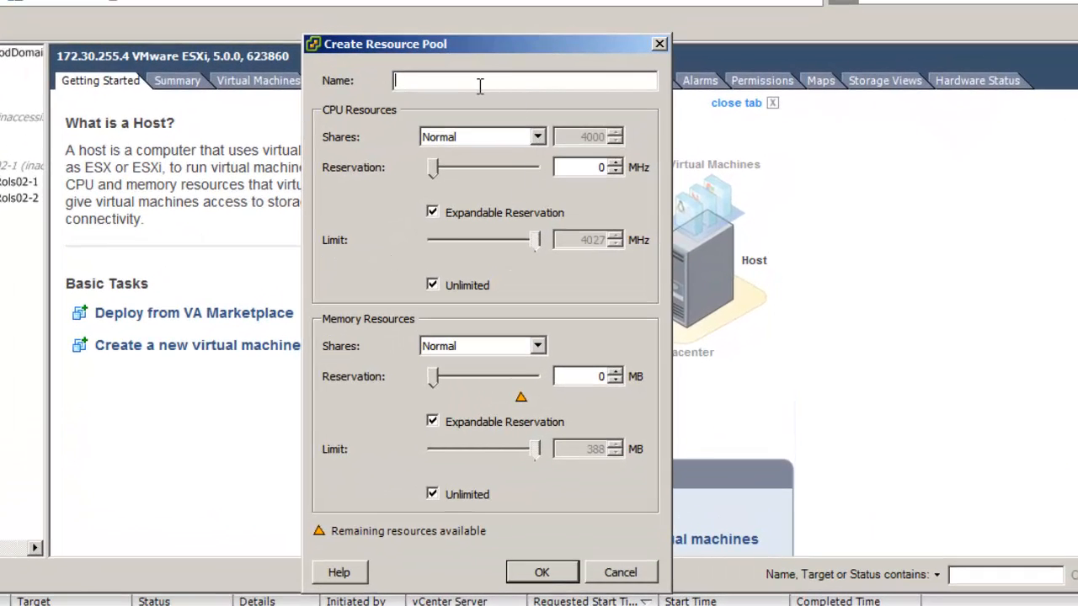
{"action": "type", "text": "Hig"}
{"action": "left_click", "coordinate": [537, 137]}
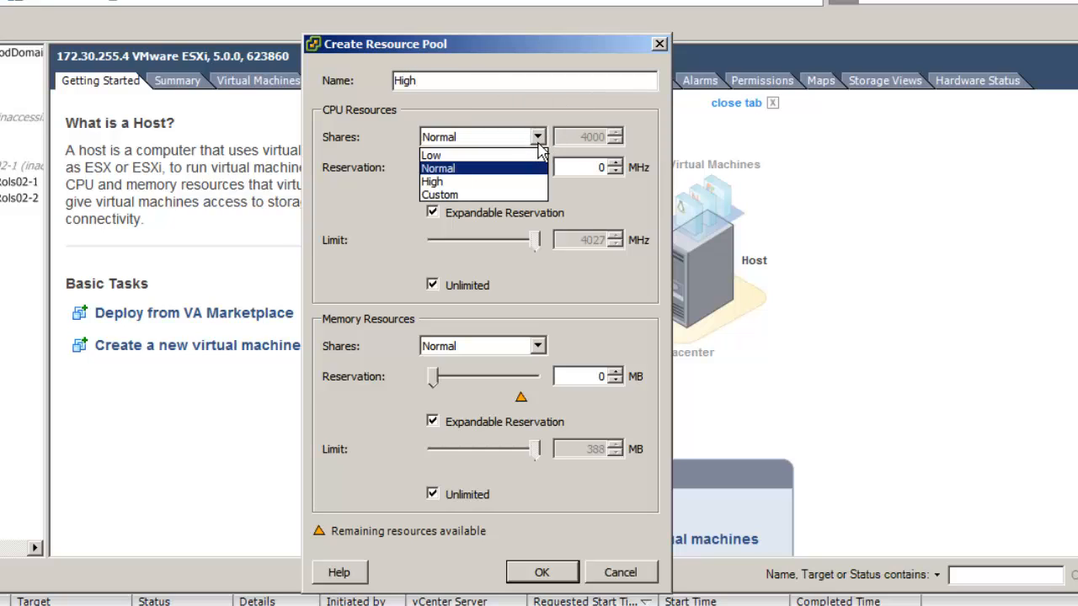
{"action": "left_click", "coordinate": [512, 182]}
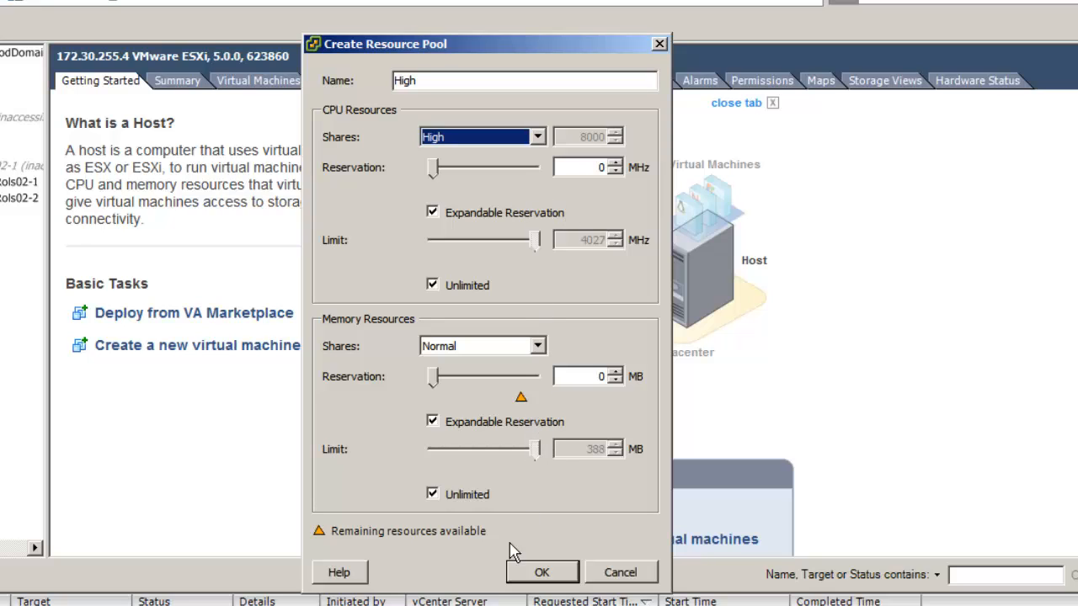
{"action": "left_click", "coordinate": [543, 572]}
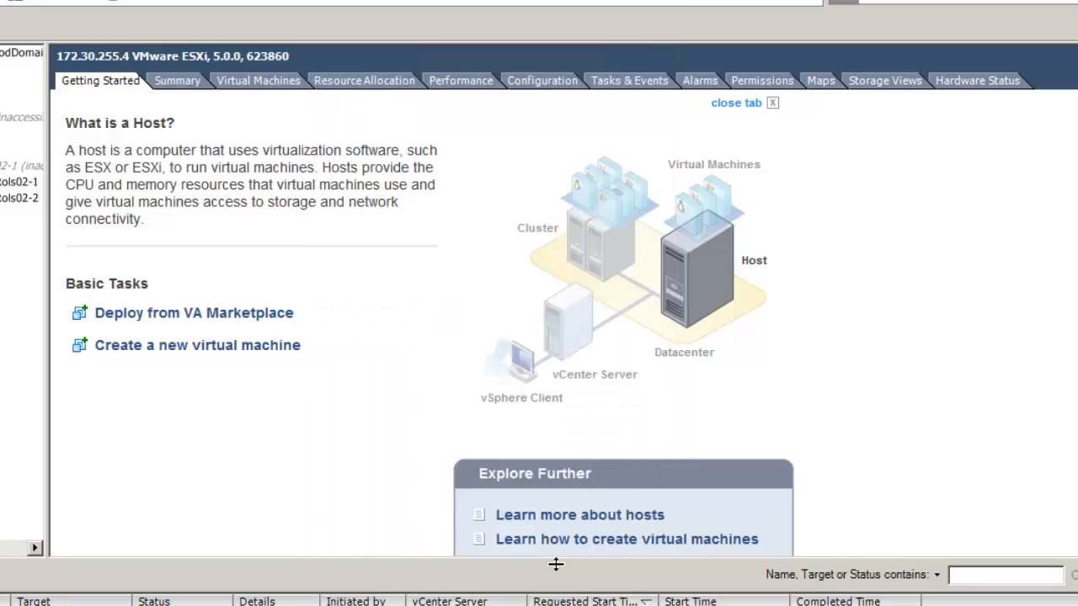